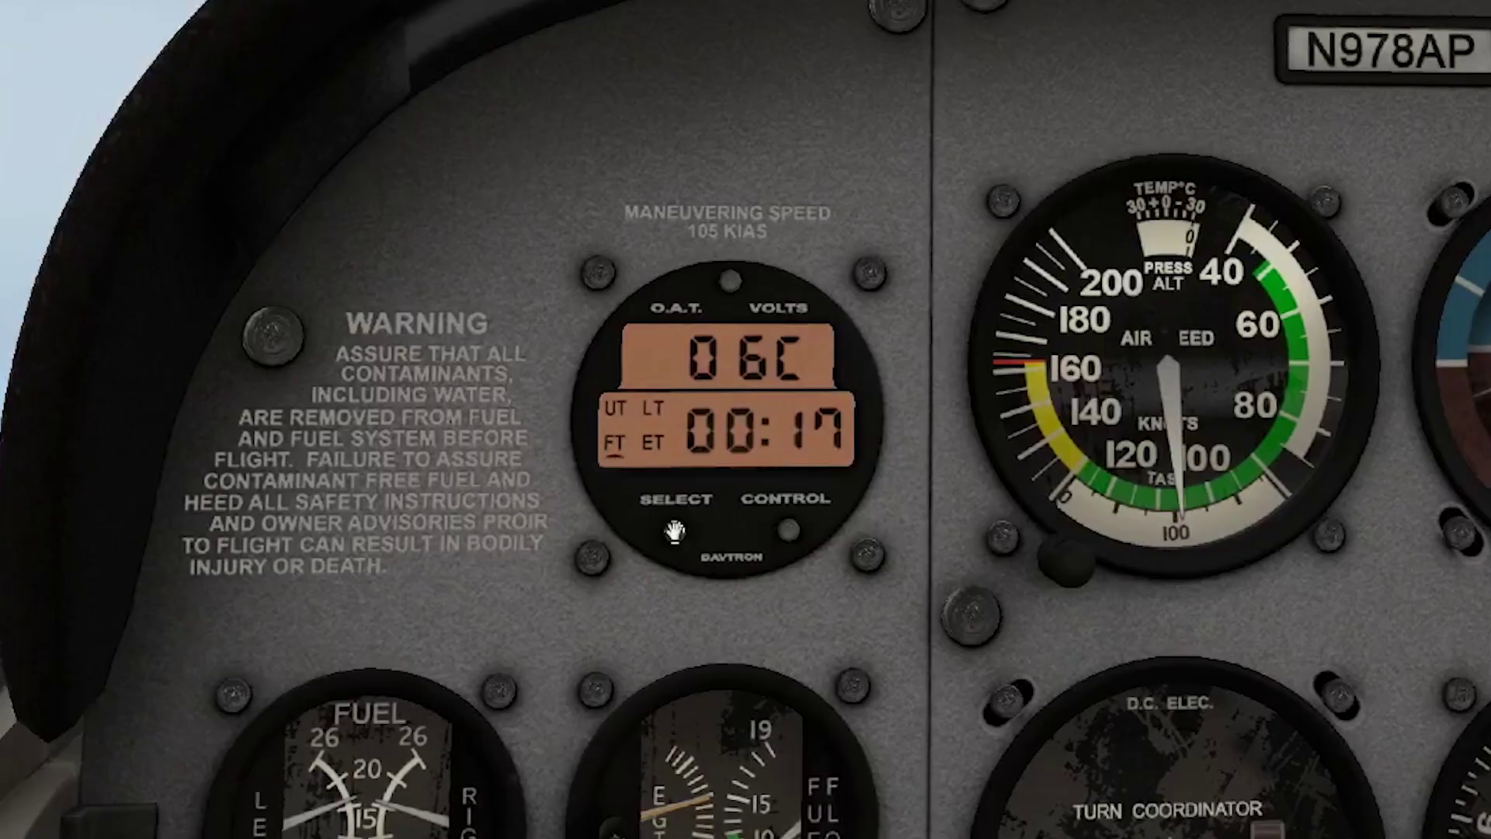
# - Switch the cockpit clock to elapsed time and rotate the NAV 1 course card
pyautogui.click(675, 531)
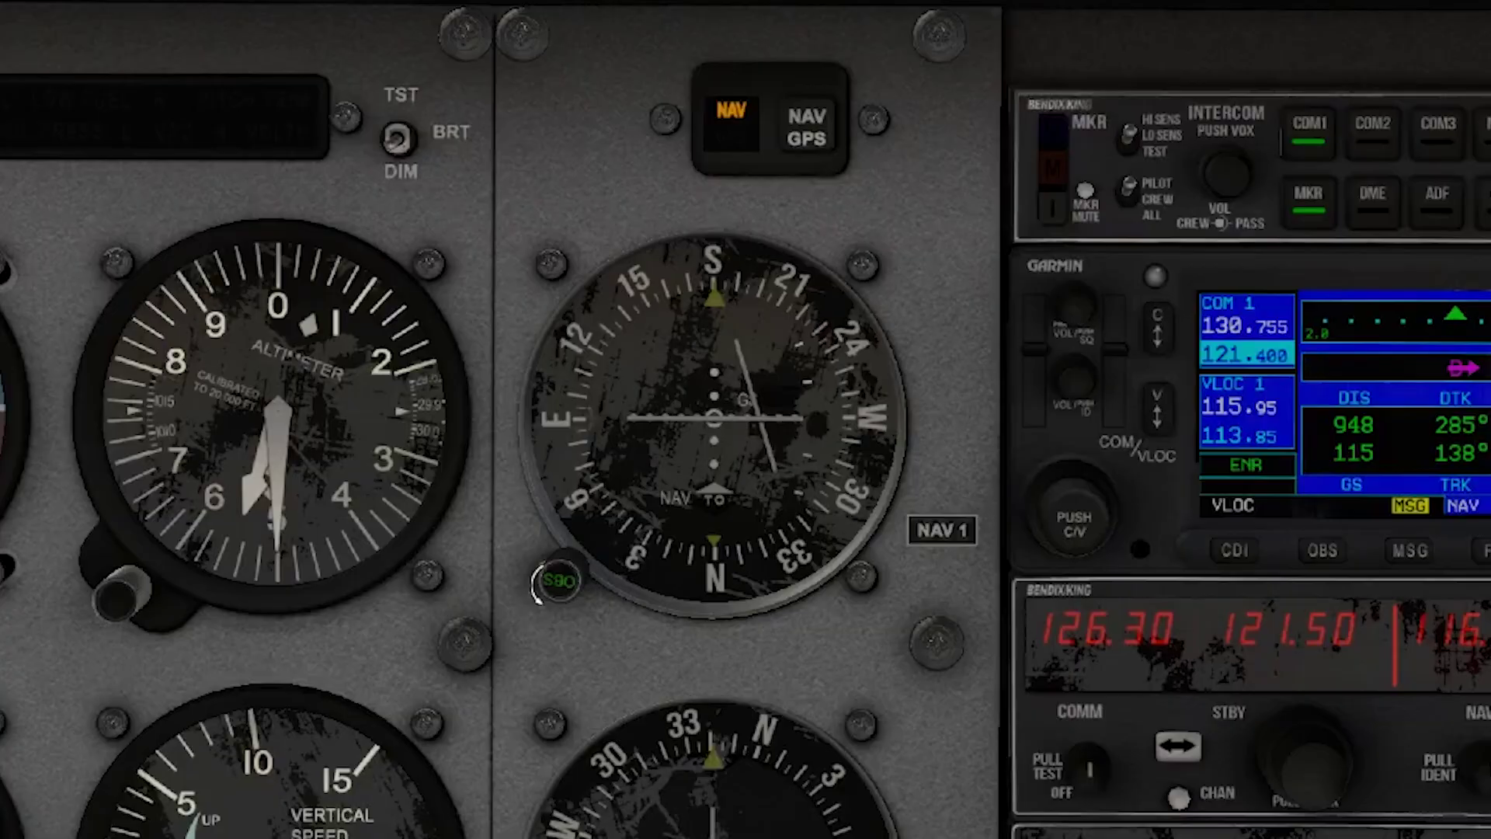
pyautogui.scroll(3, 557, 581)
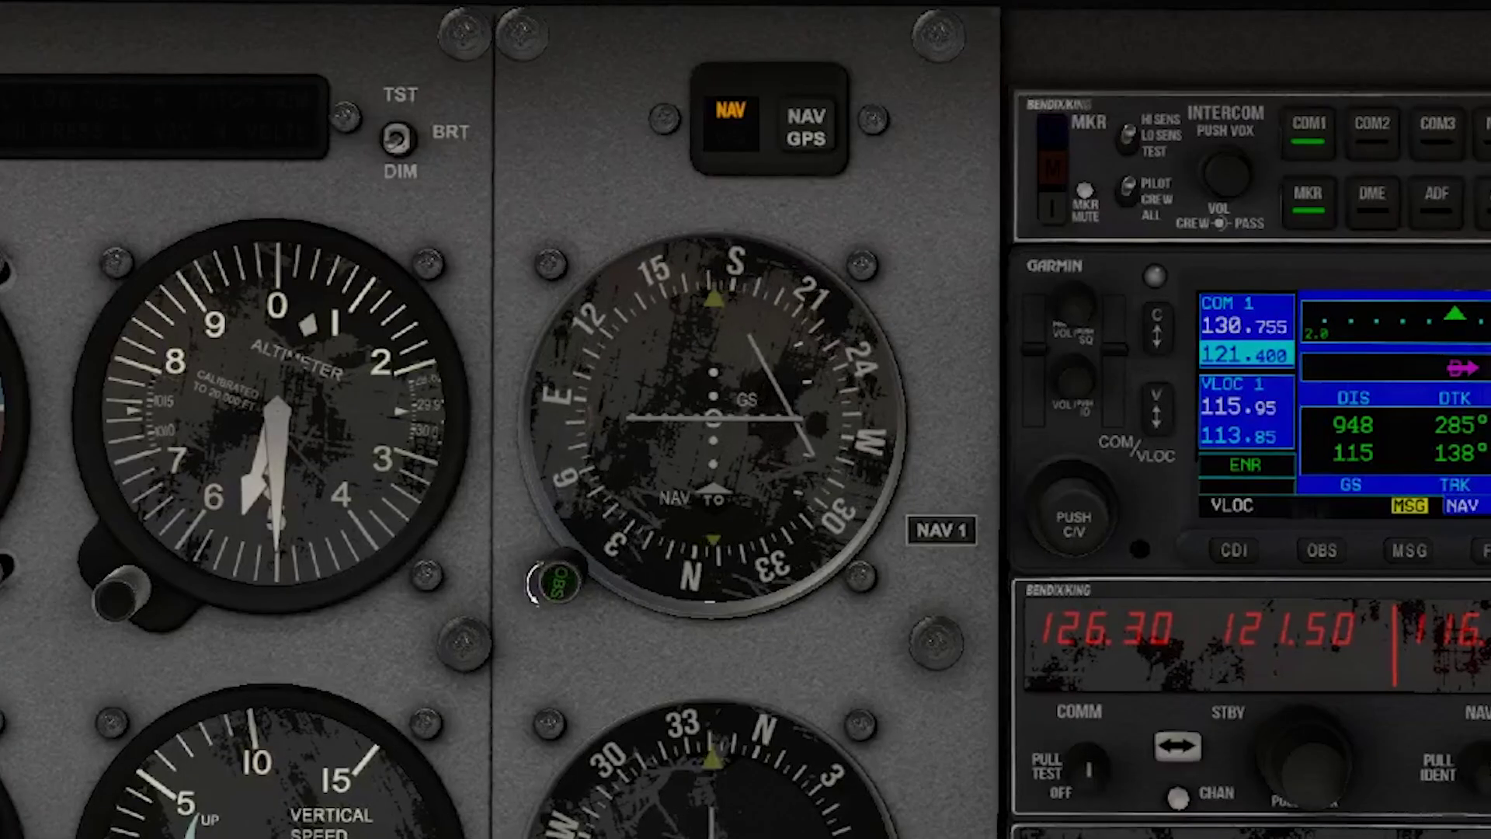
pyautogui.scroll(6, 533, 584)
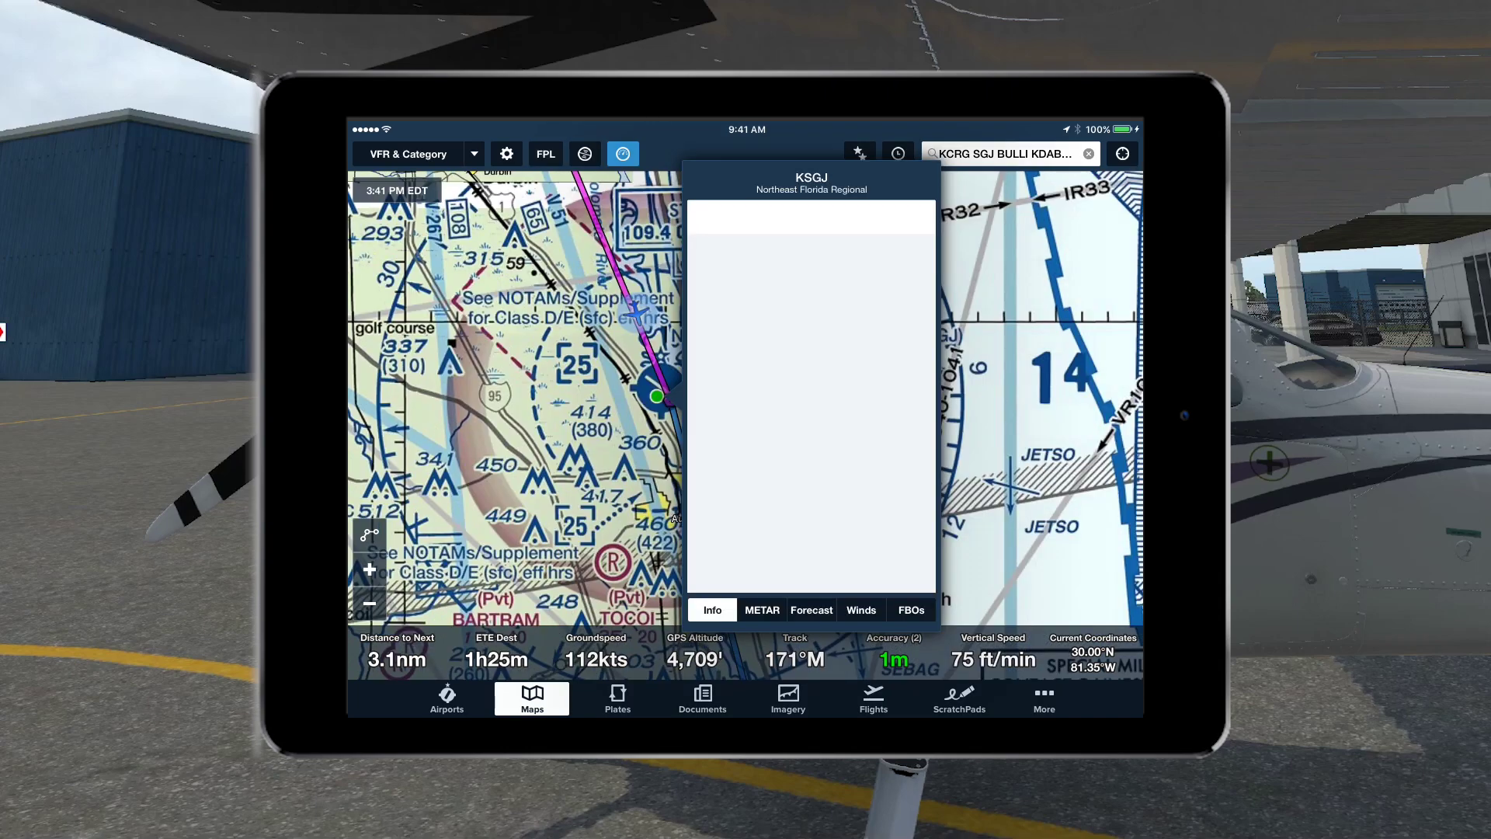
# - Open the METAR tab in the KSGJ Northeast Florida Regional airport popup
pyautogui.click(762, 610)
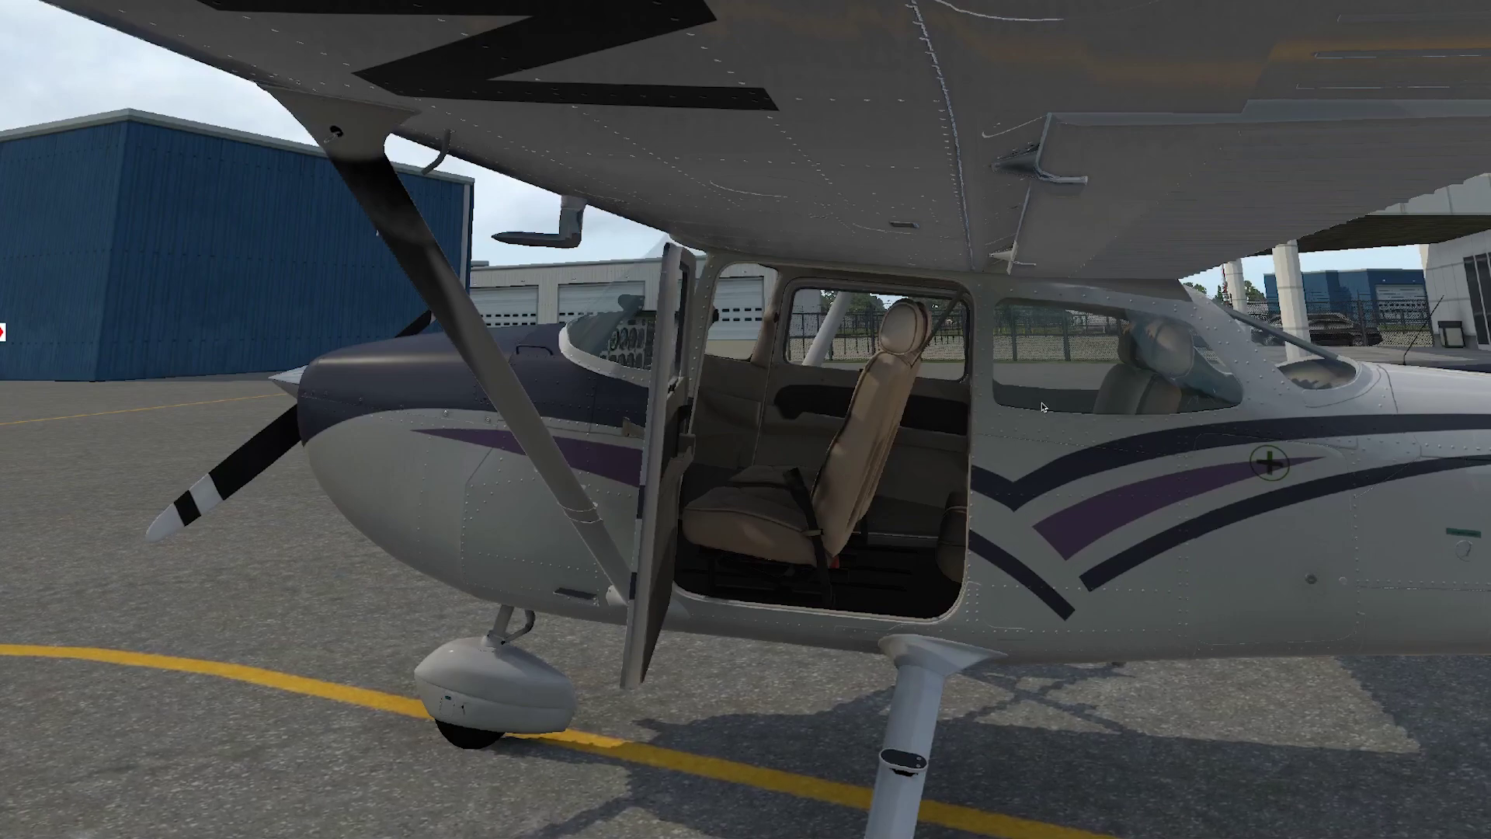
pyautogui.moveTo(1348, 2)
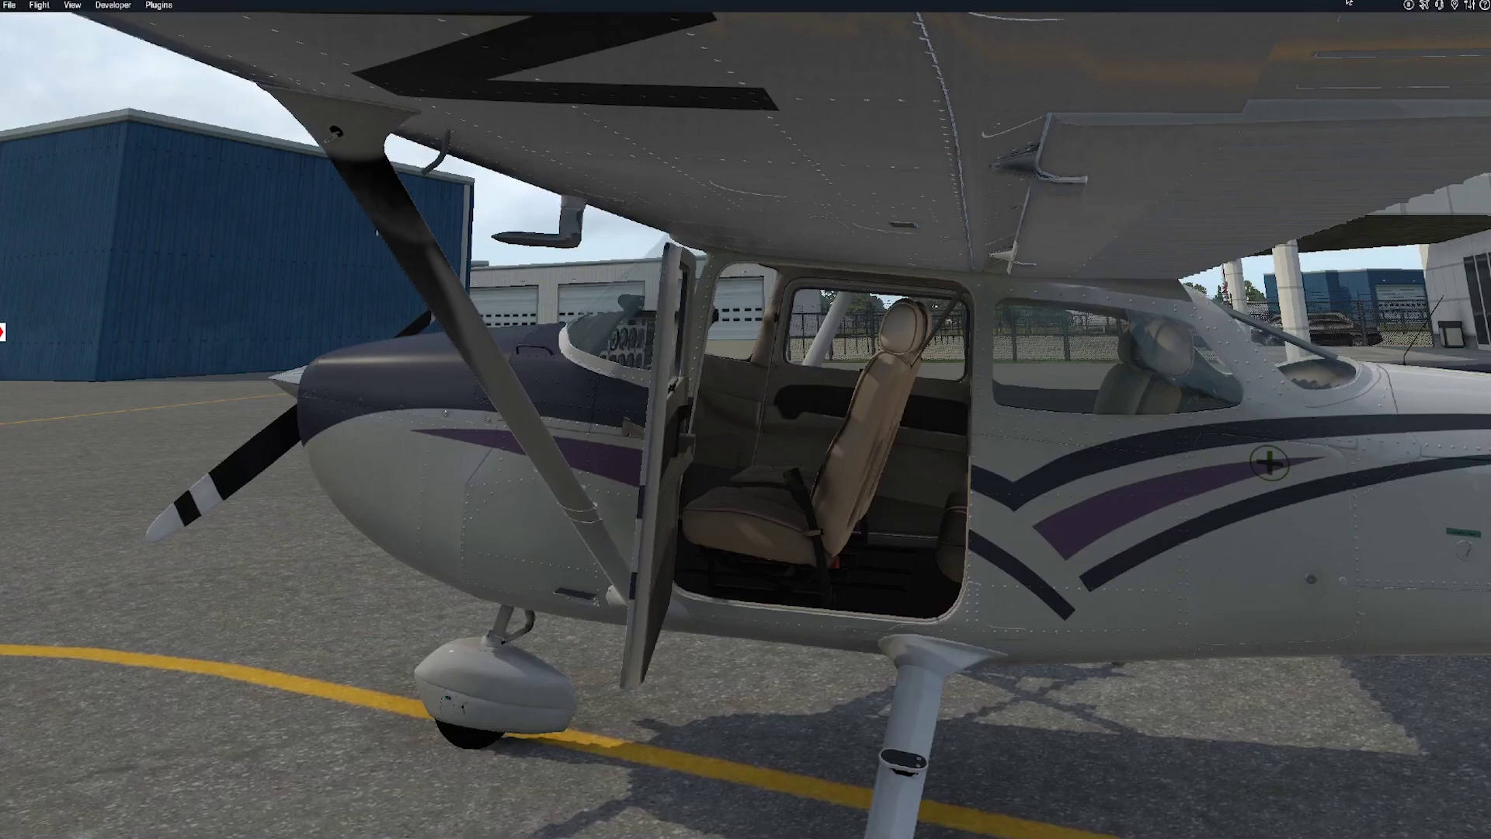
# - Open X-Plane settings on the Network page and collapse the iPhone & iPad section
pyautogui.click(1468, 5)
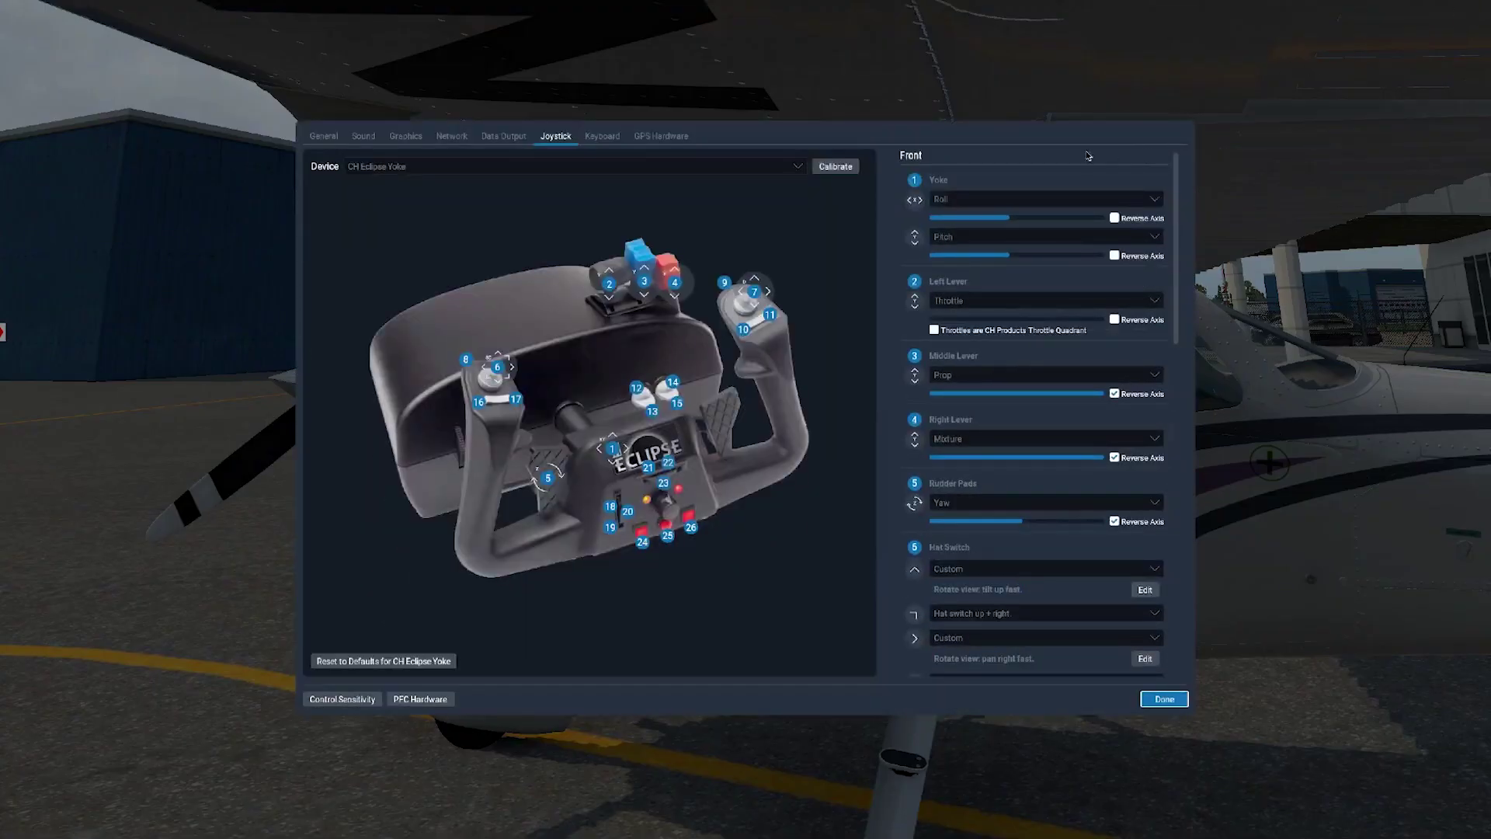
pyautogui.click(449, 136)
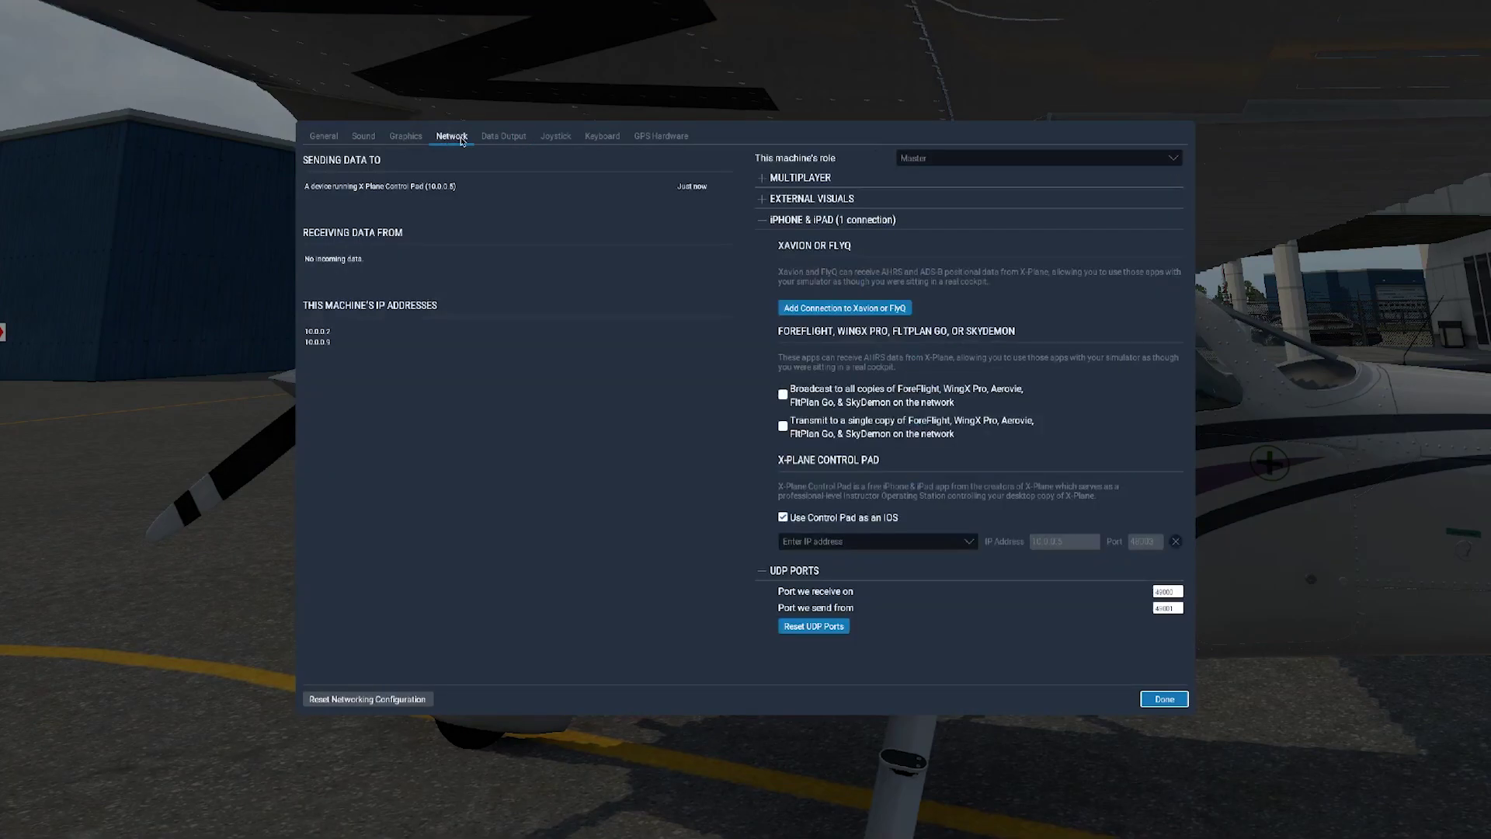
pyautogui.click(763, 223)
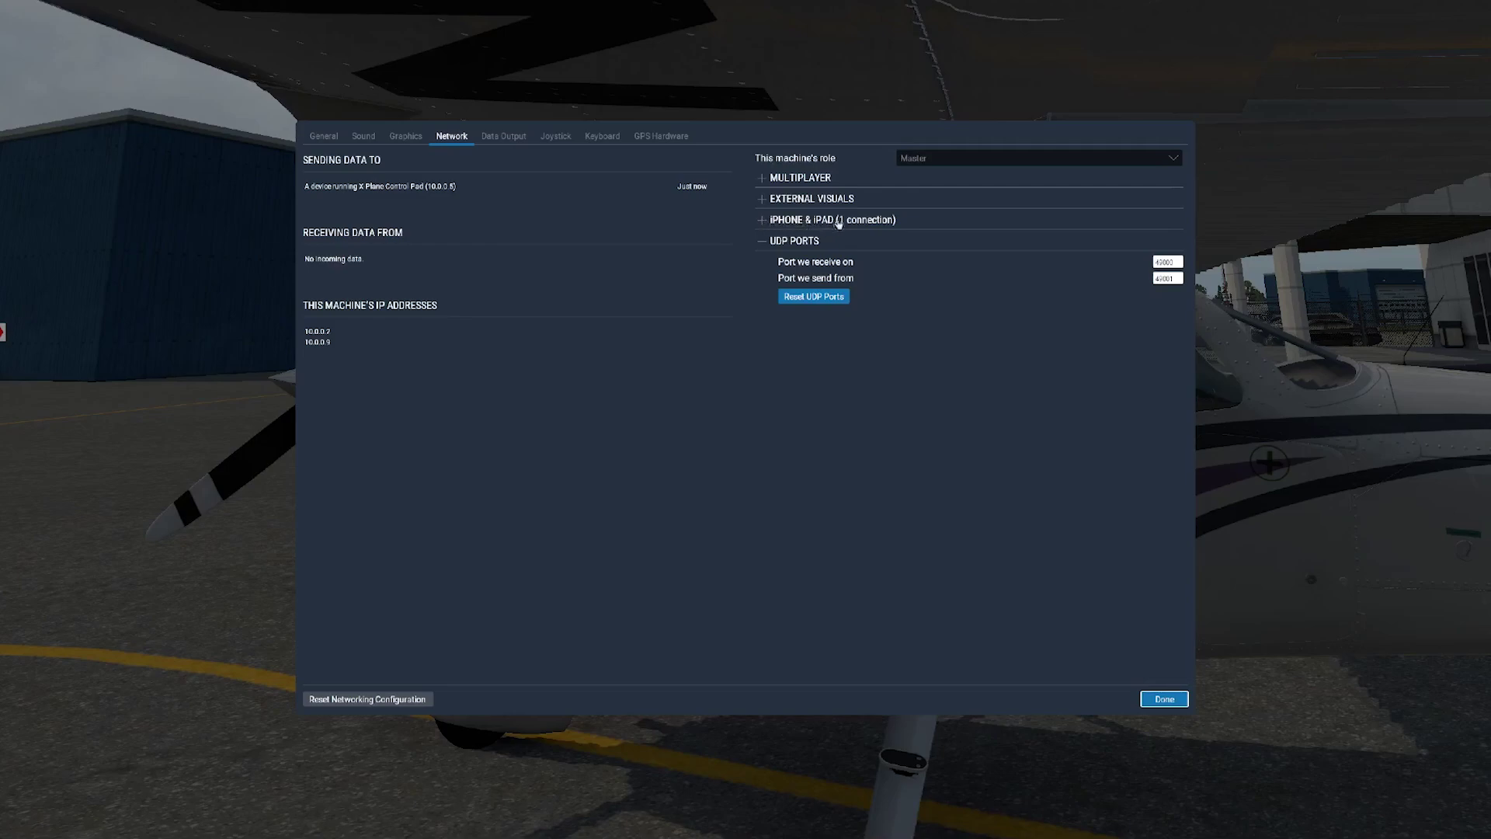
# - Expand the iPhone & iPad section to reveal the ForeFlight broadcast options
pyautogui.click(762, 223)
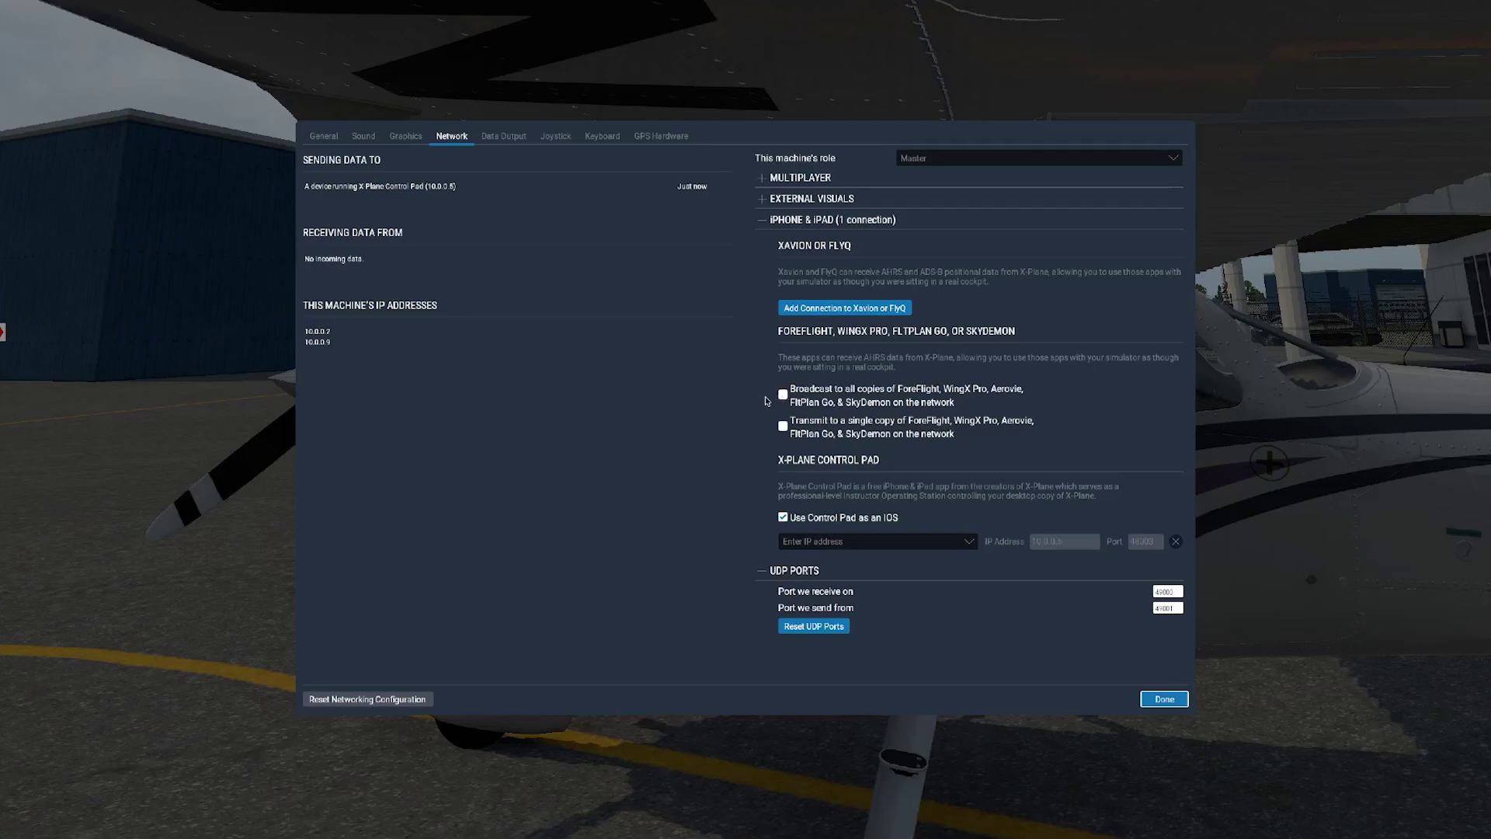
# - Toggle the ForeFlight options, finishing with only 'Transmit to a single copy of ForeFlight' ticked
pyautogui.click(783, 425)
pyautogui.click(783, 425)
pyautogui.click(783, 426)
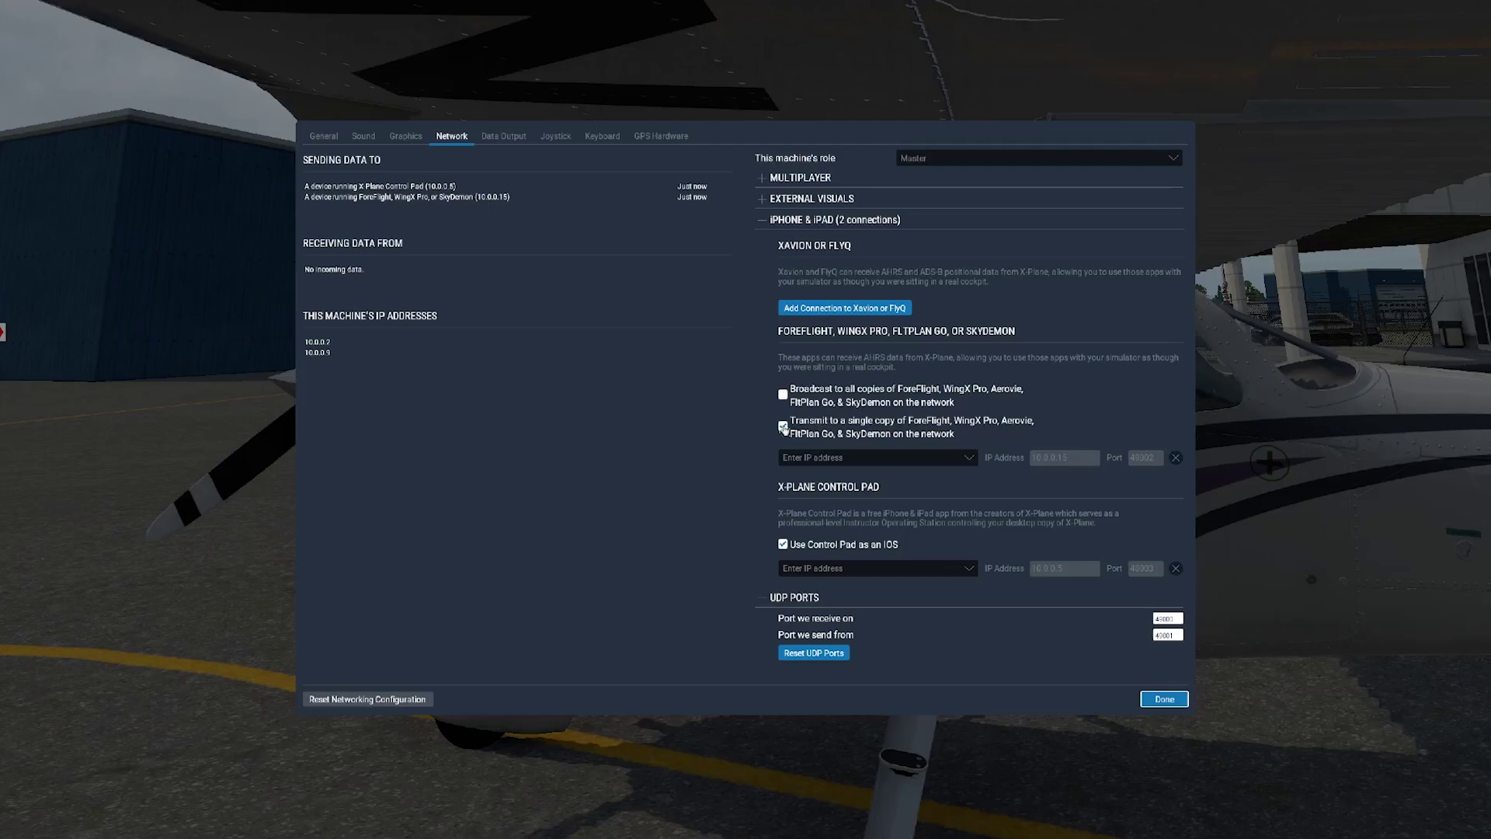
pyautogui.click(783, 426)
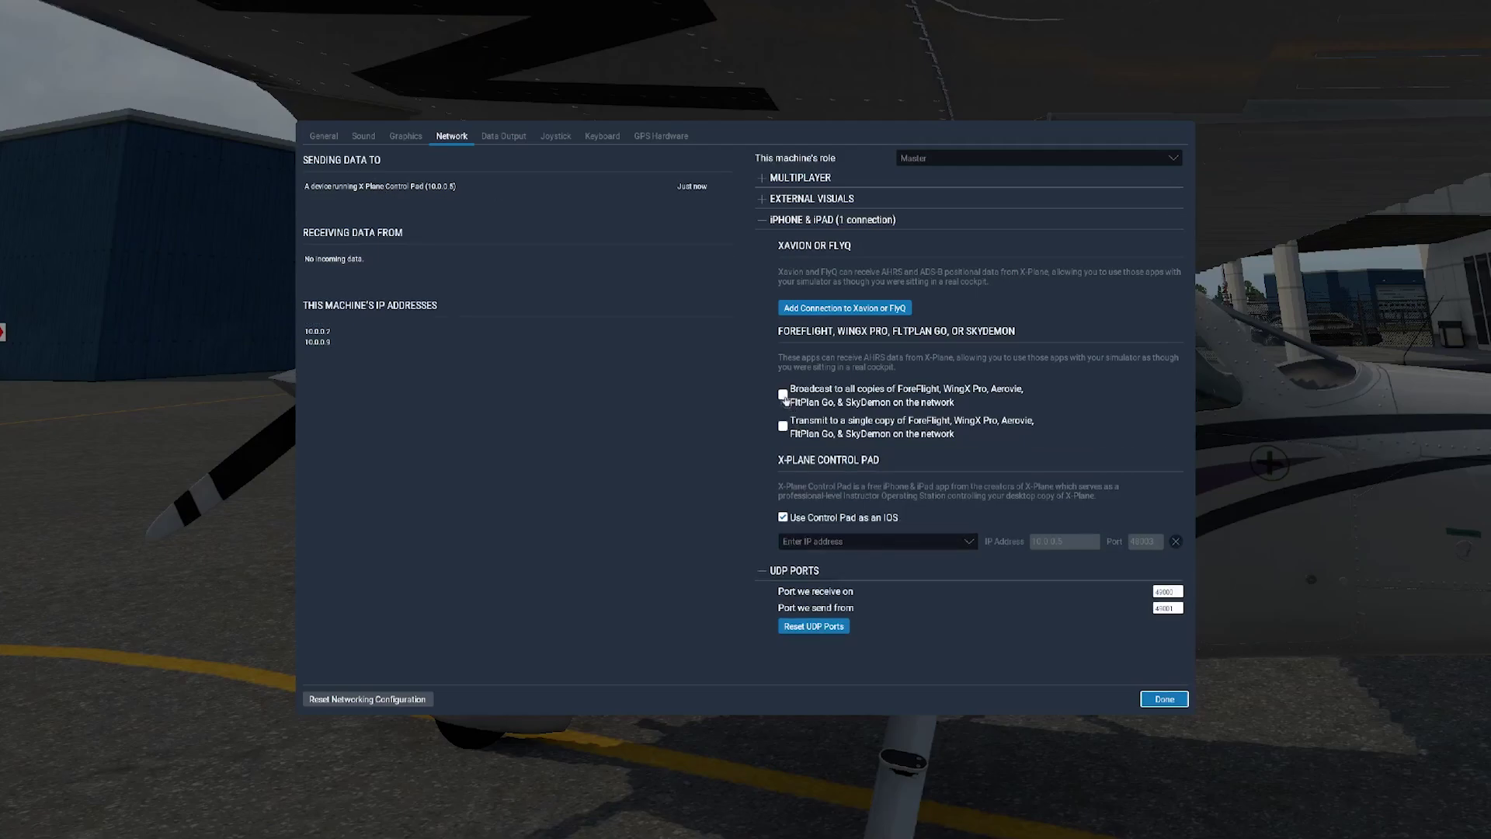
pyautogui.click(783, 394)
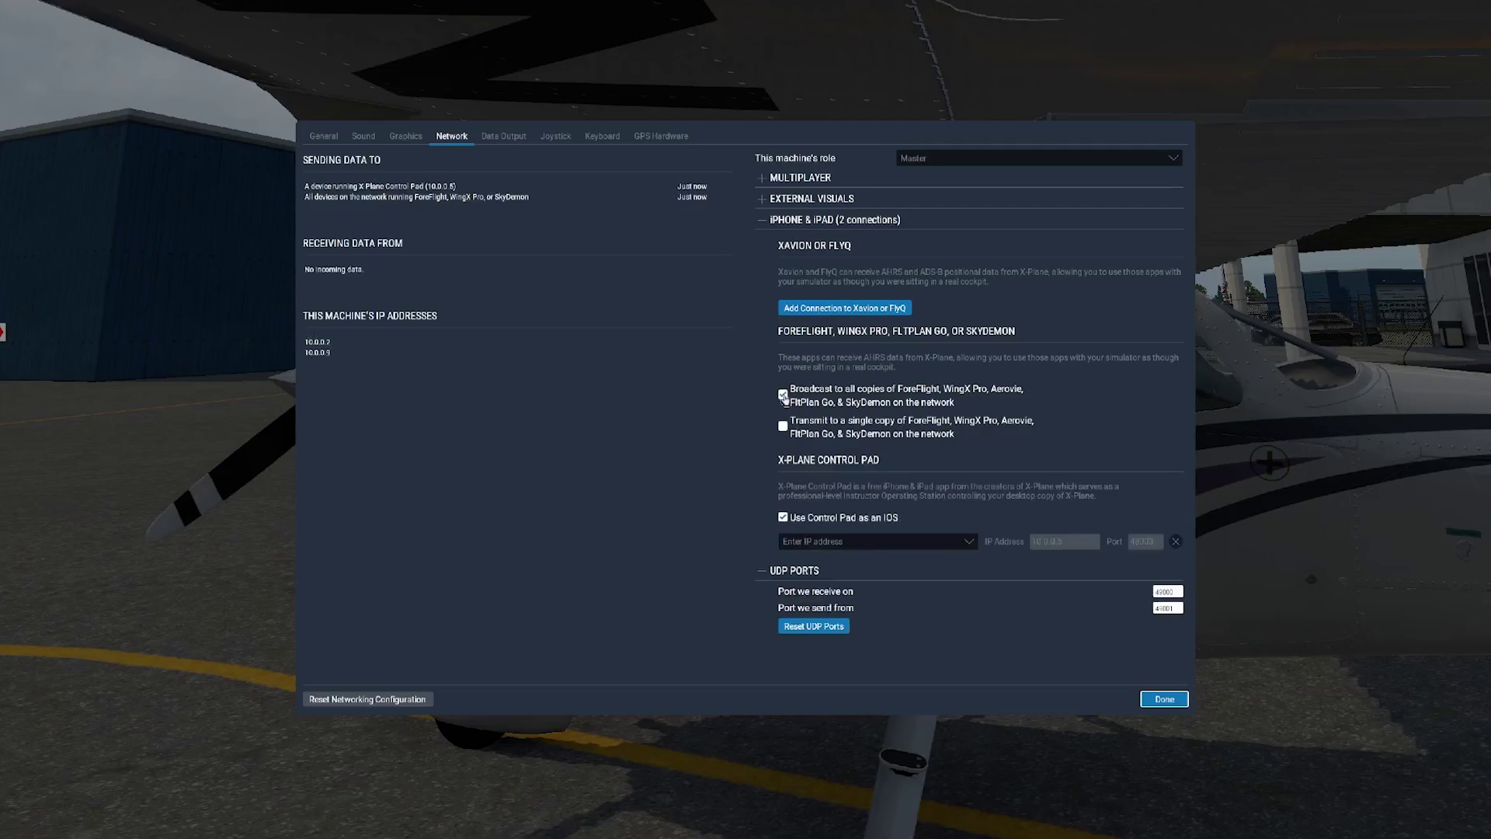
pyautogui.click(783, 395)
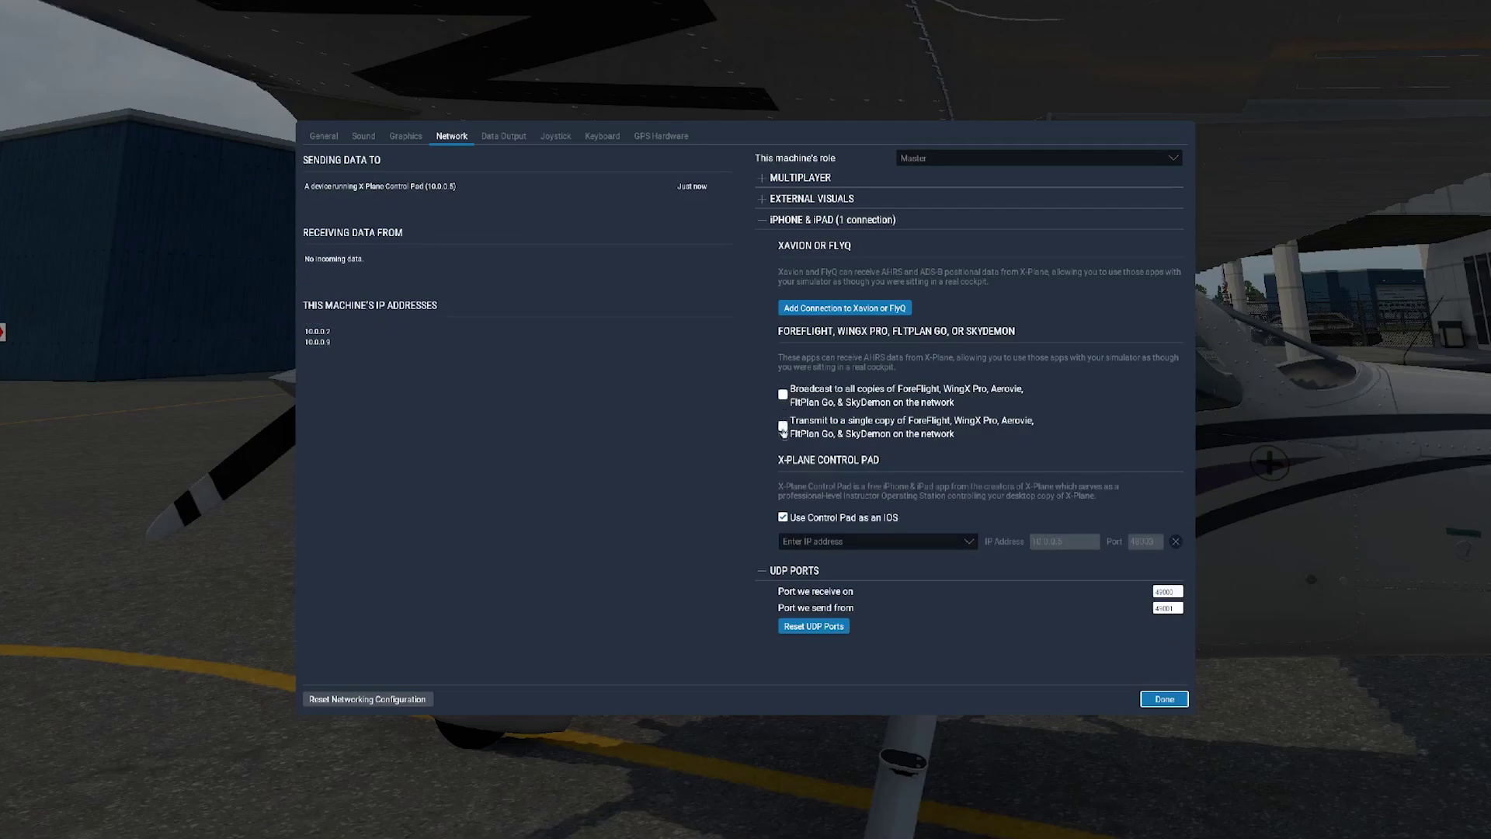
pyautogui.click(783, 427)
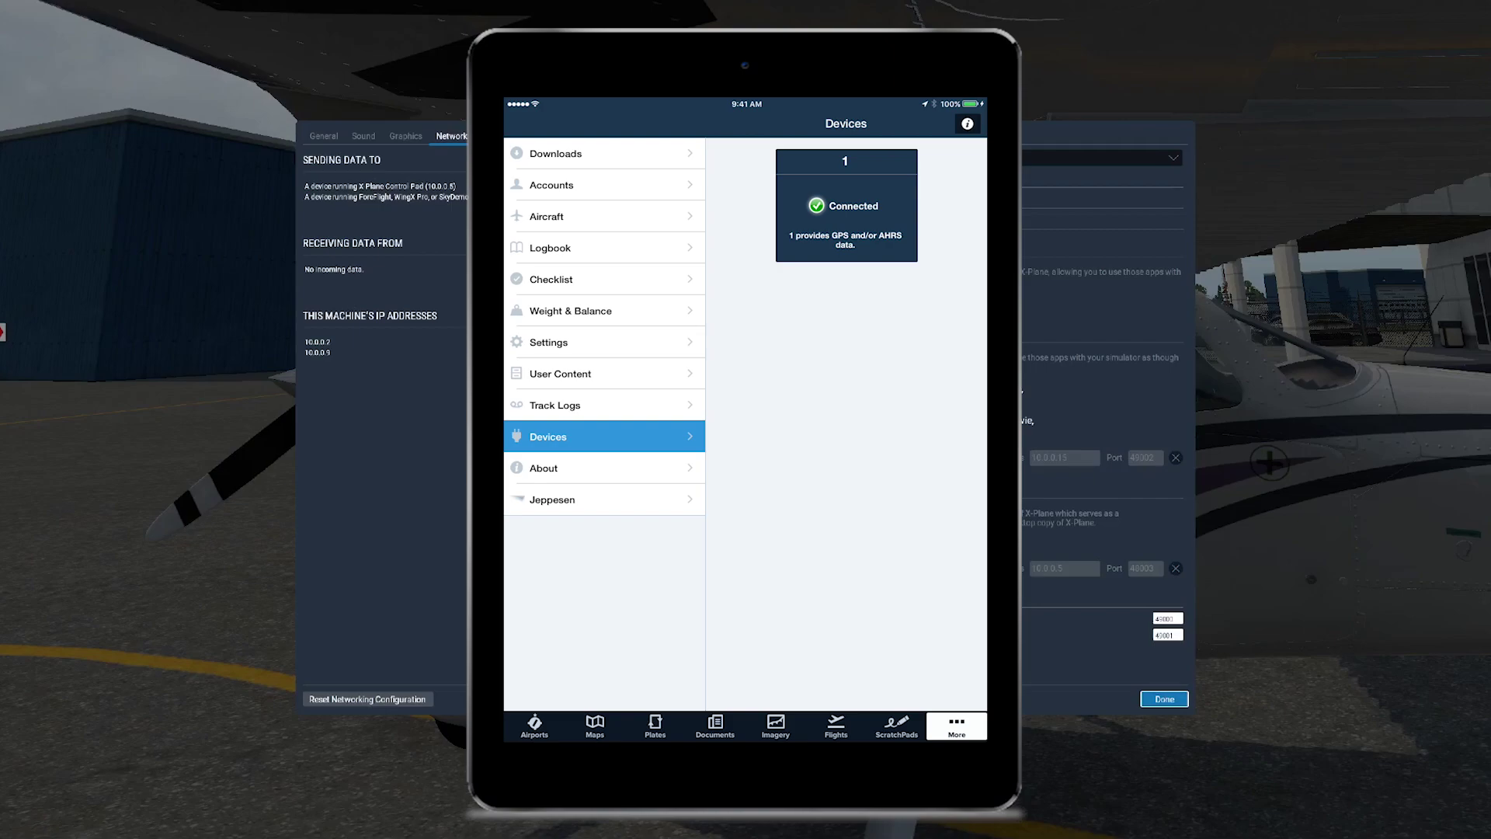
# - Open the ForeFlight General Info popover listing the iPad's IP addresses
pyautogui.click(967, 124)
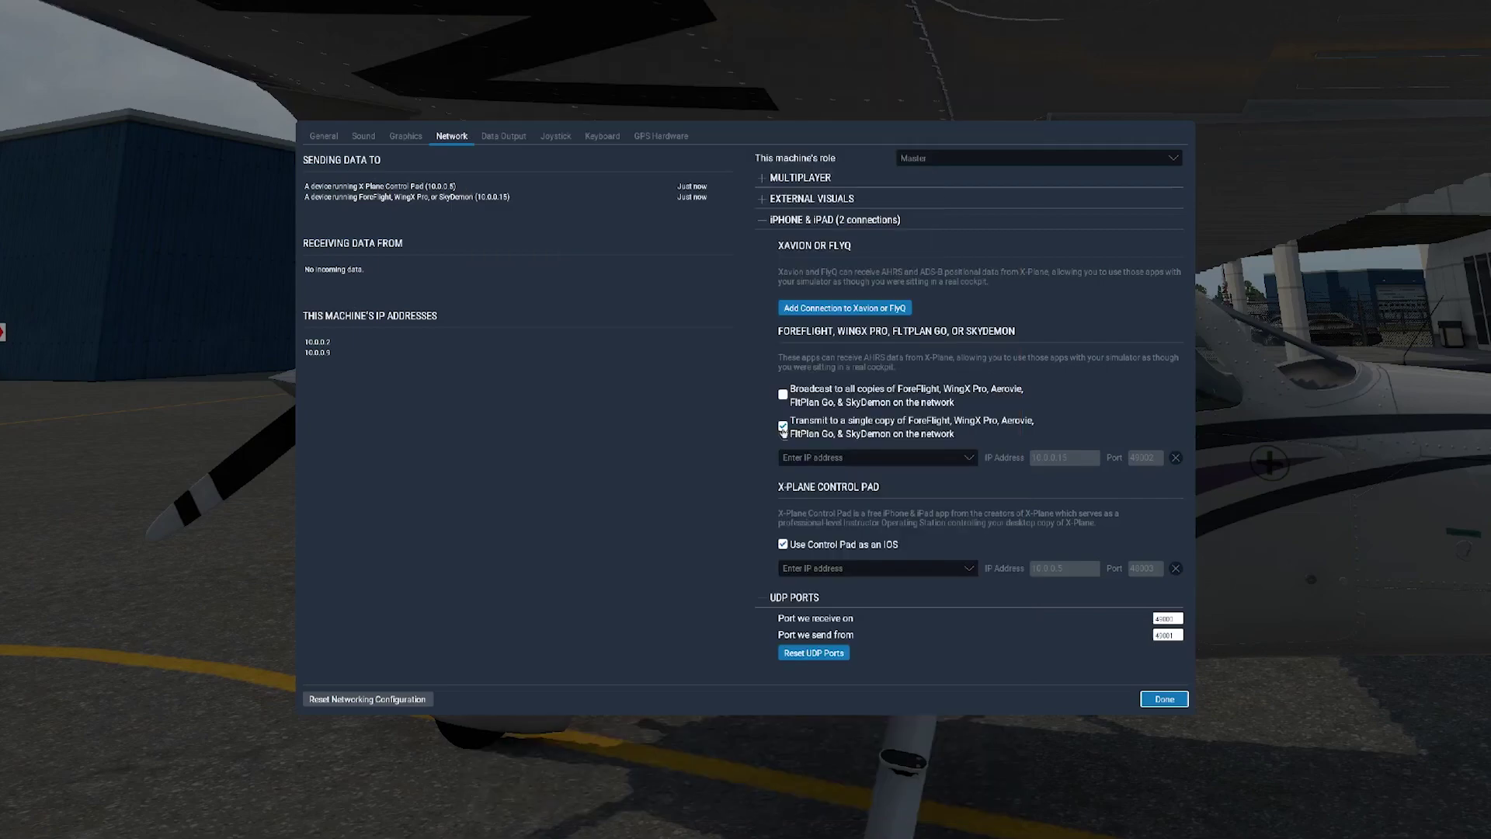
# - Replace single-copy transmit with 'Broadcast to all copies' and close the settings with Done
pyautogui.click(783, 427)
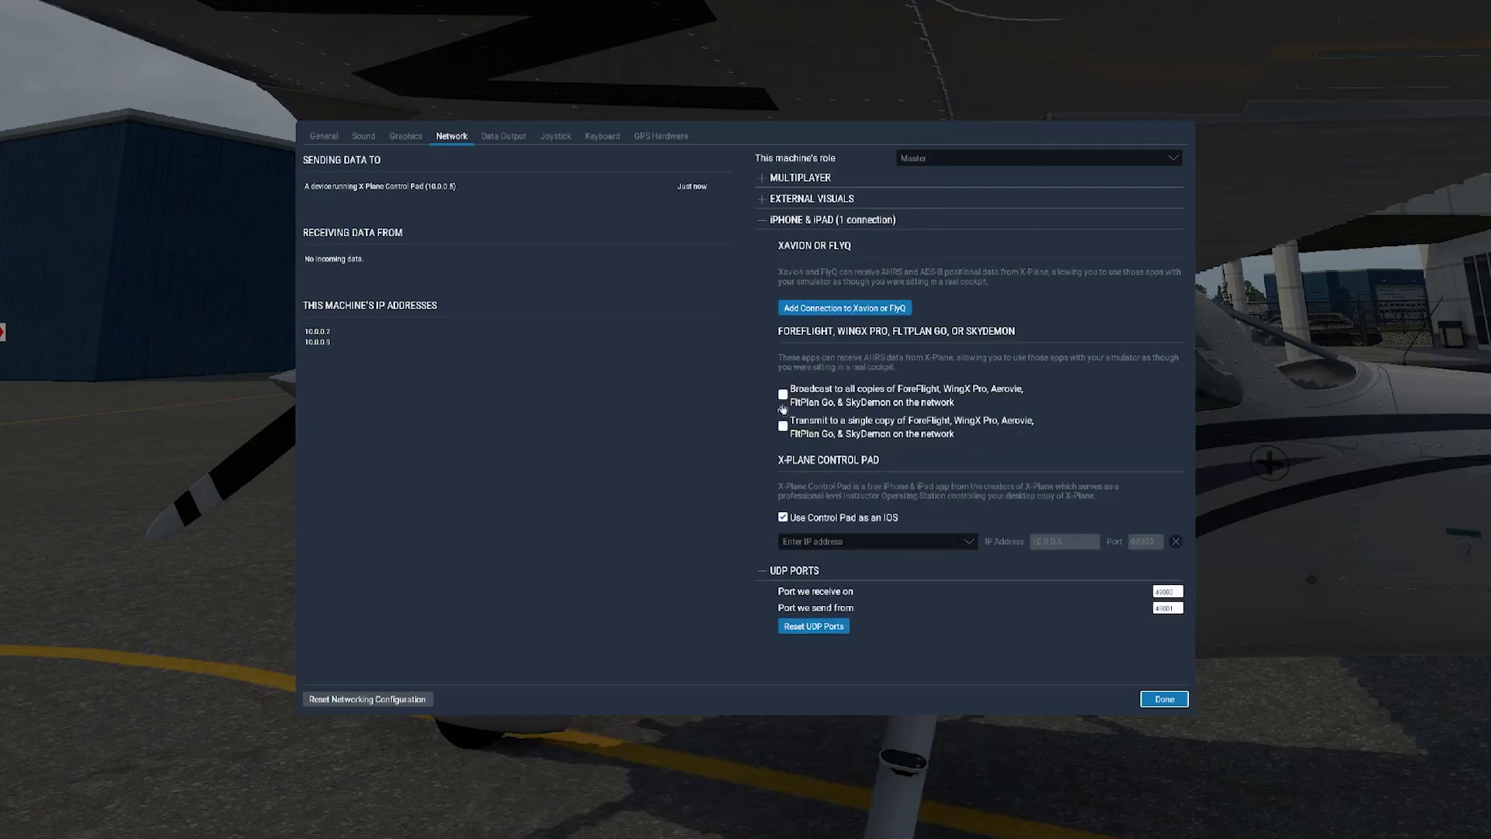
pyautogui.click(783, 396)
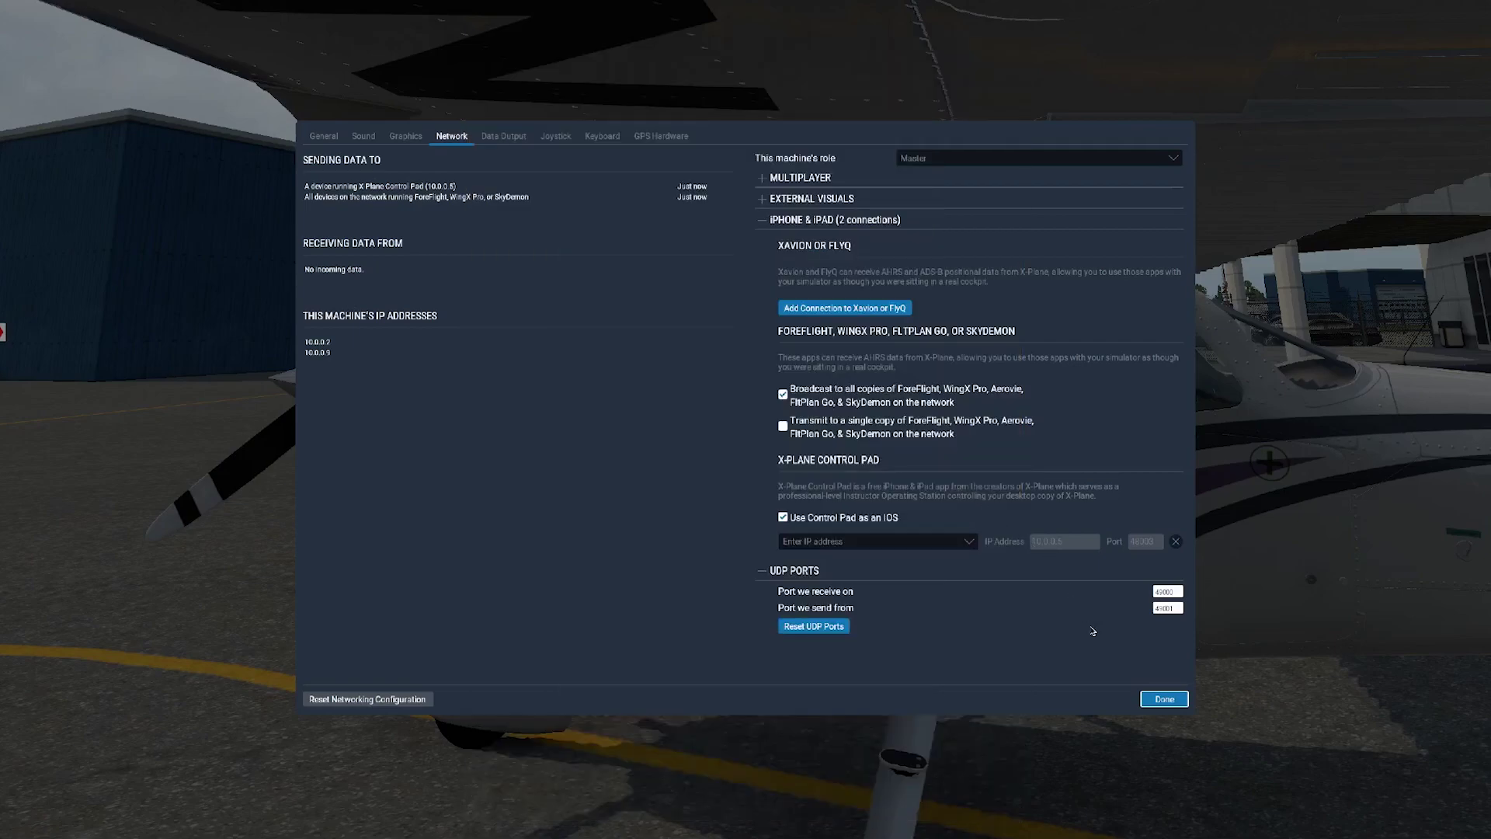
pyautogui.click(1160, 700)
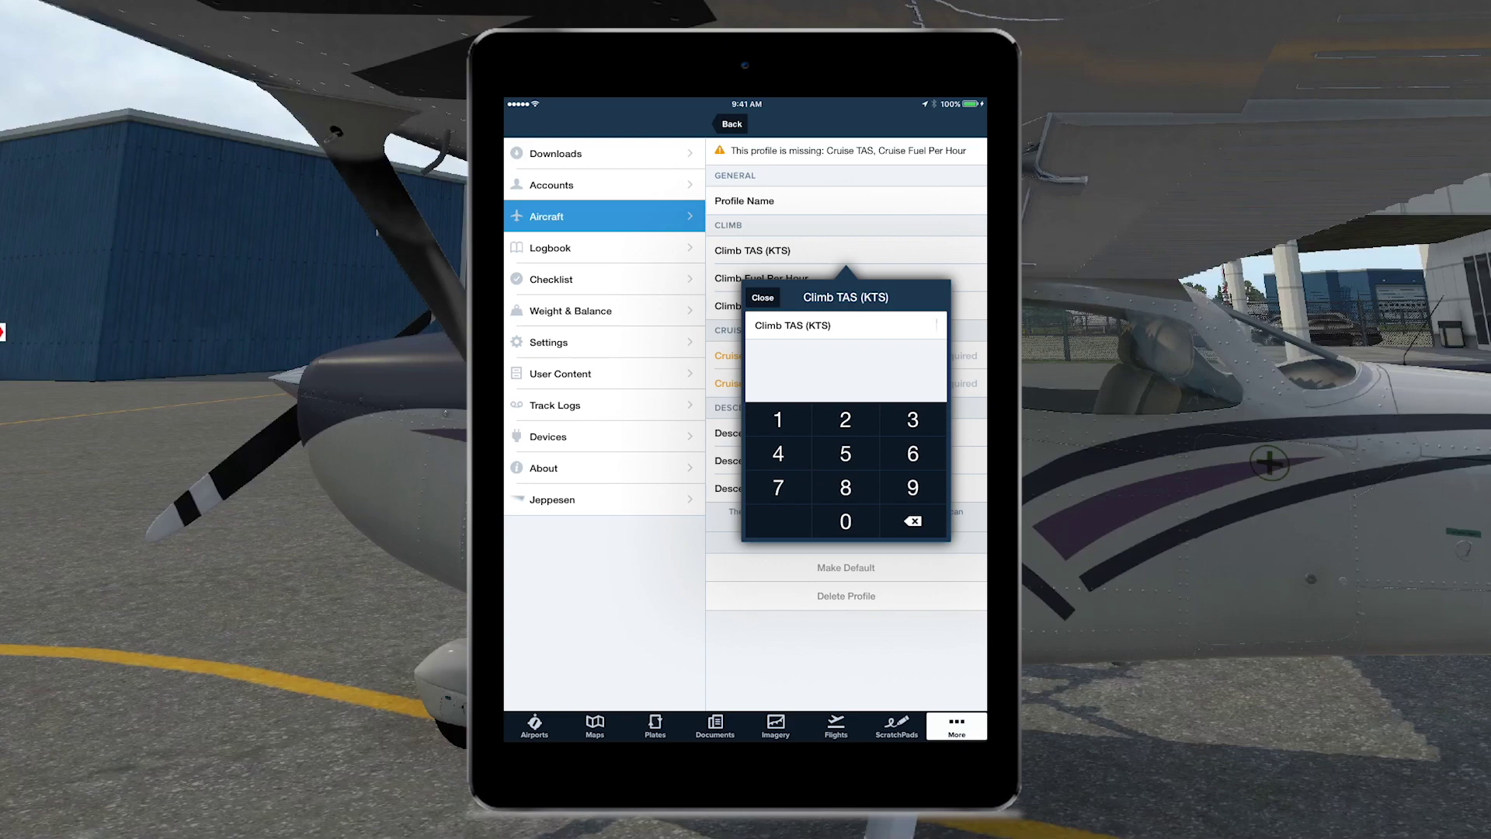
# - Enter the climb values: 80 knots TAS, 10 gph fuel burn, 800 fpm
pyautogui.write('80')
pyautogui.press('Return')
pyautogui.click(761, 278)
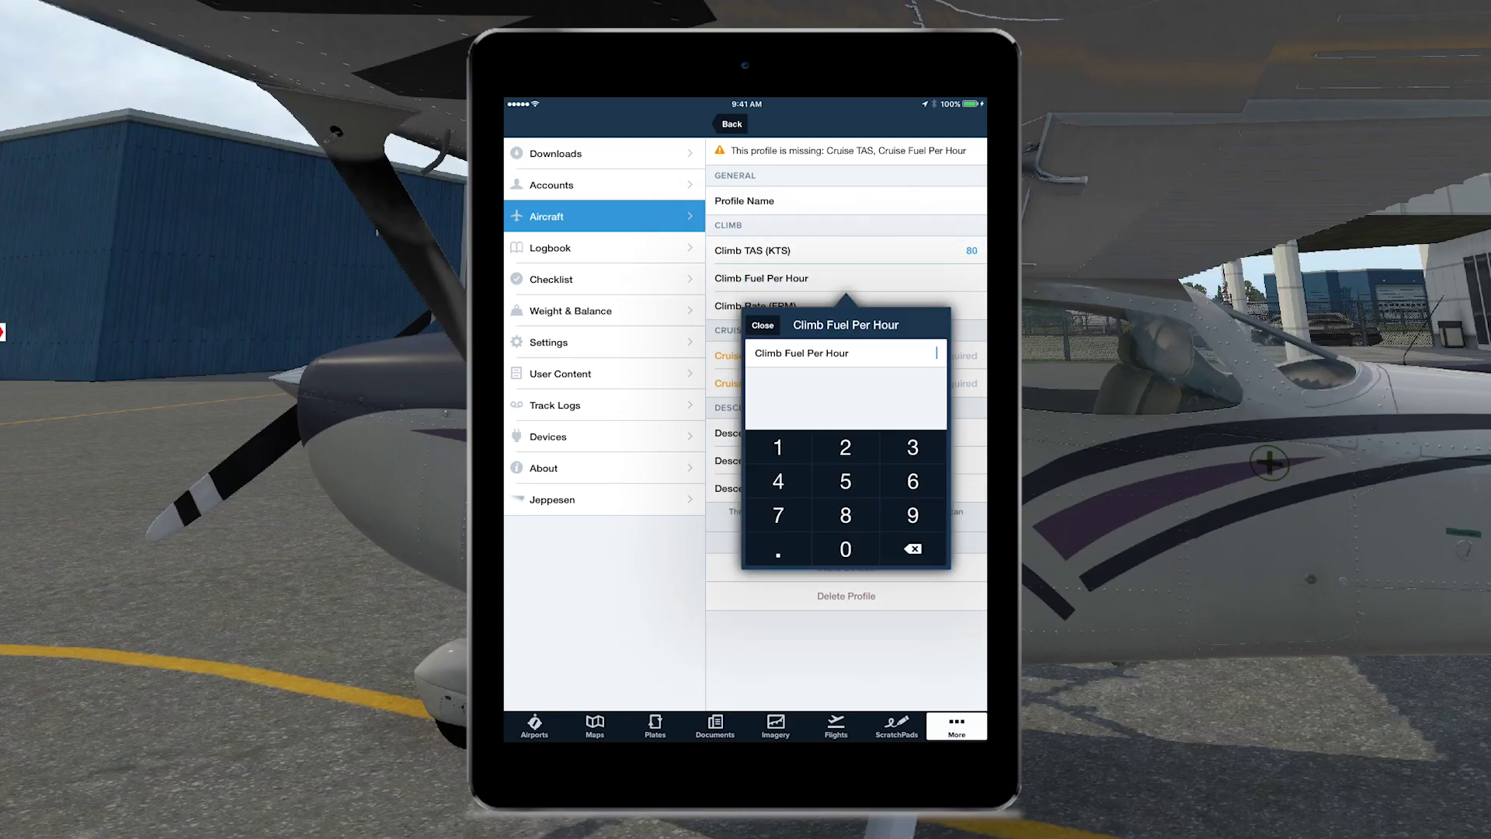
pyautogui.write('10')
pyautogui.press('Return')
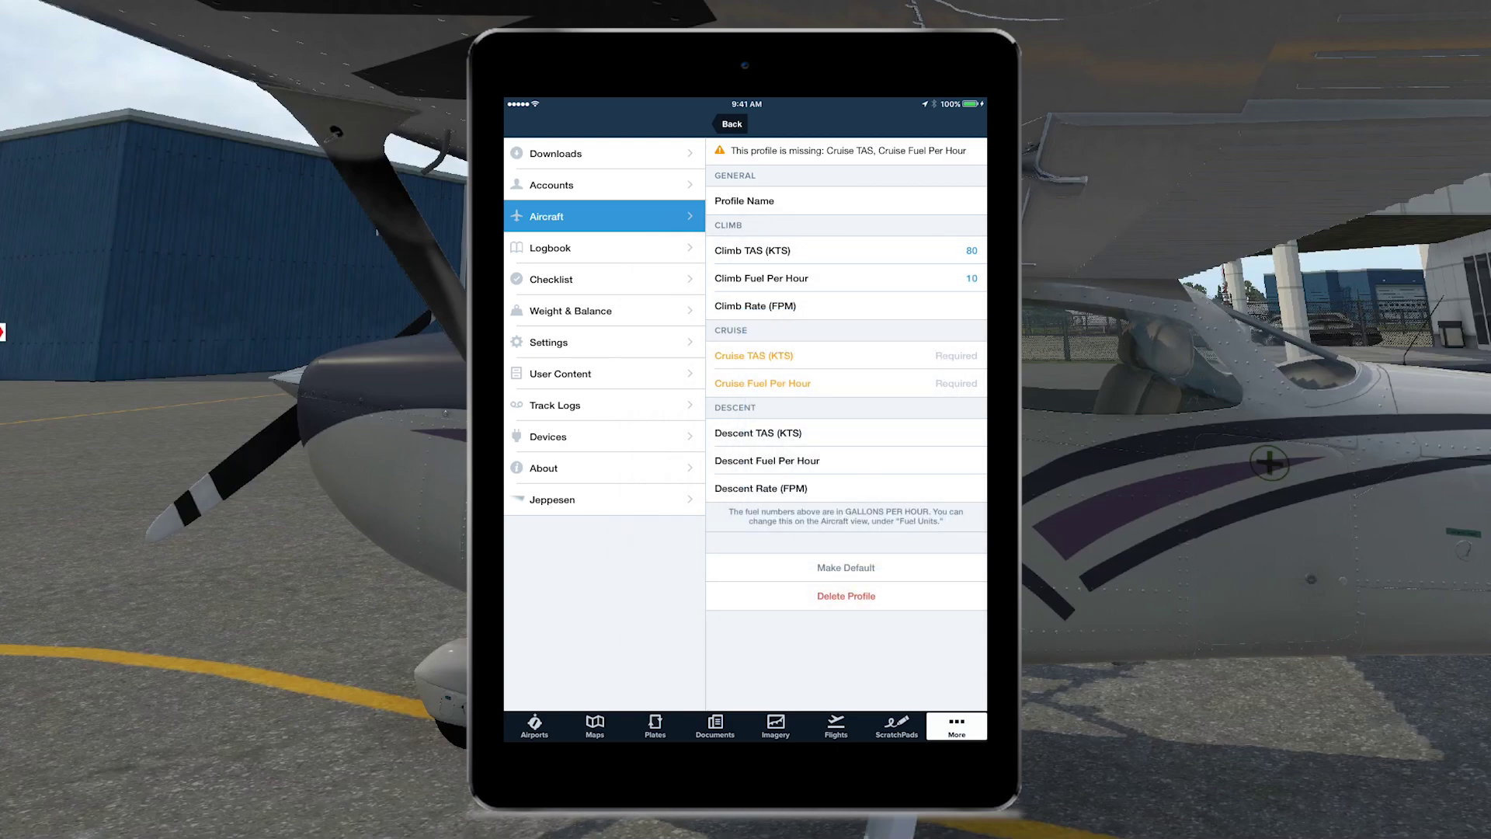
pyautogui.click(755, 307)
pyautogui.write('800')
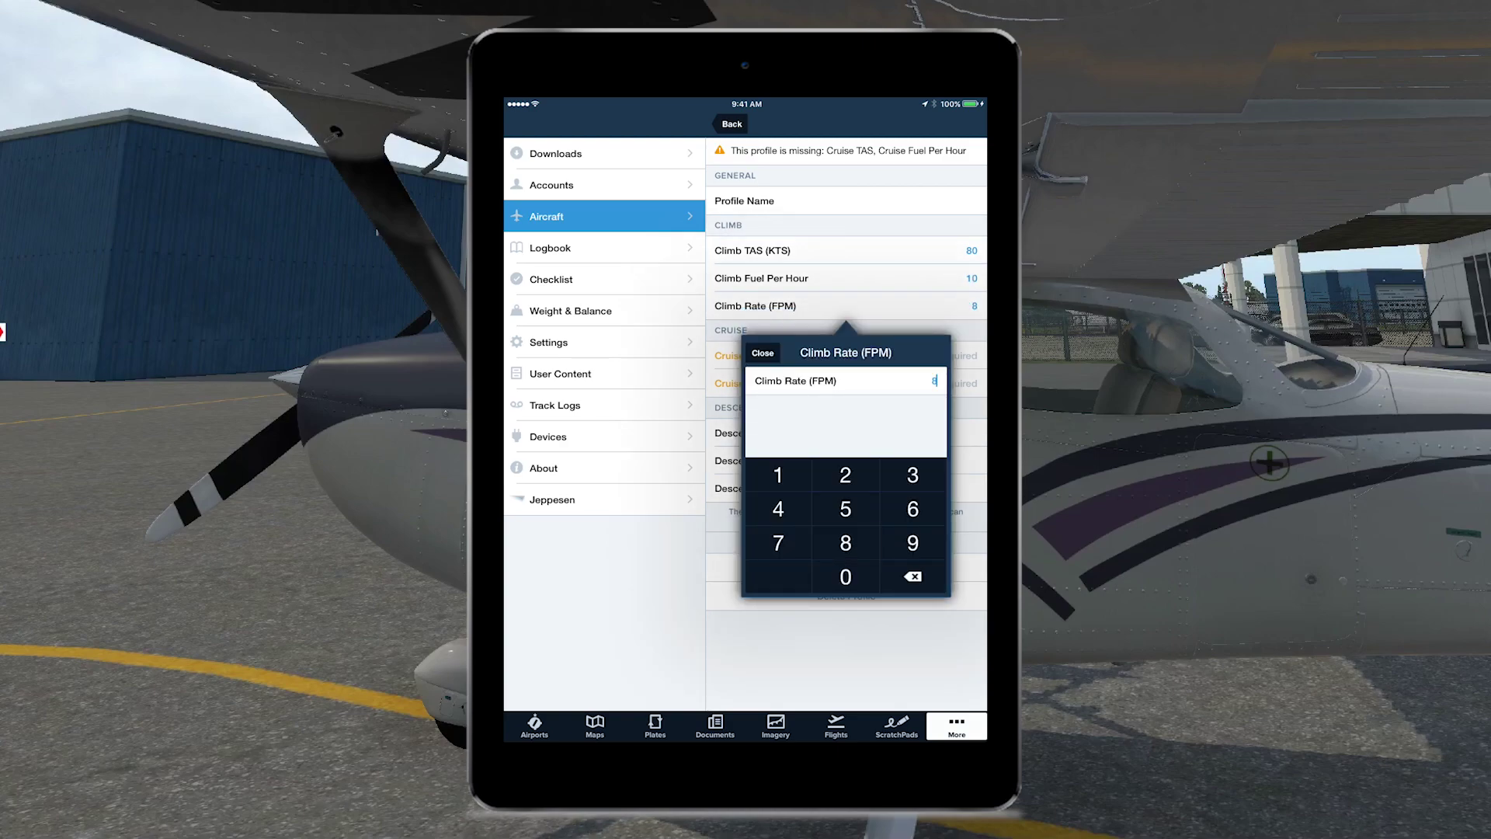
pyautogui.press('Return')
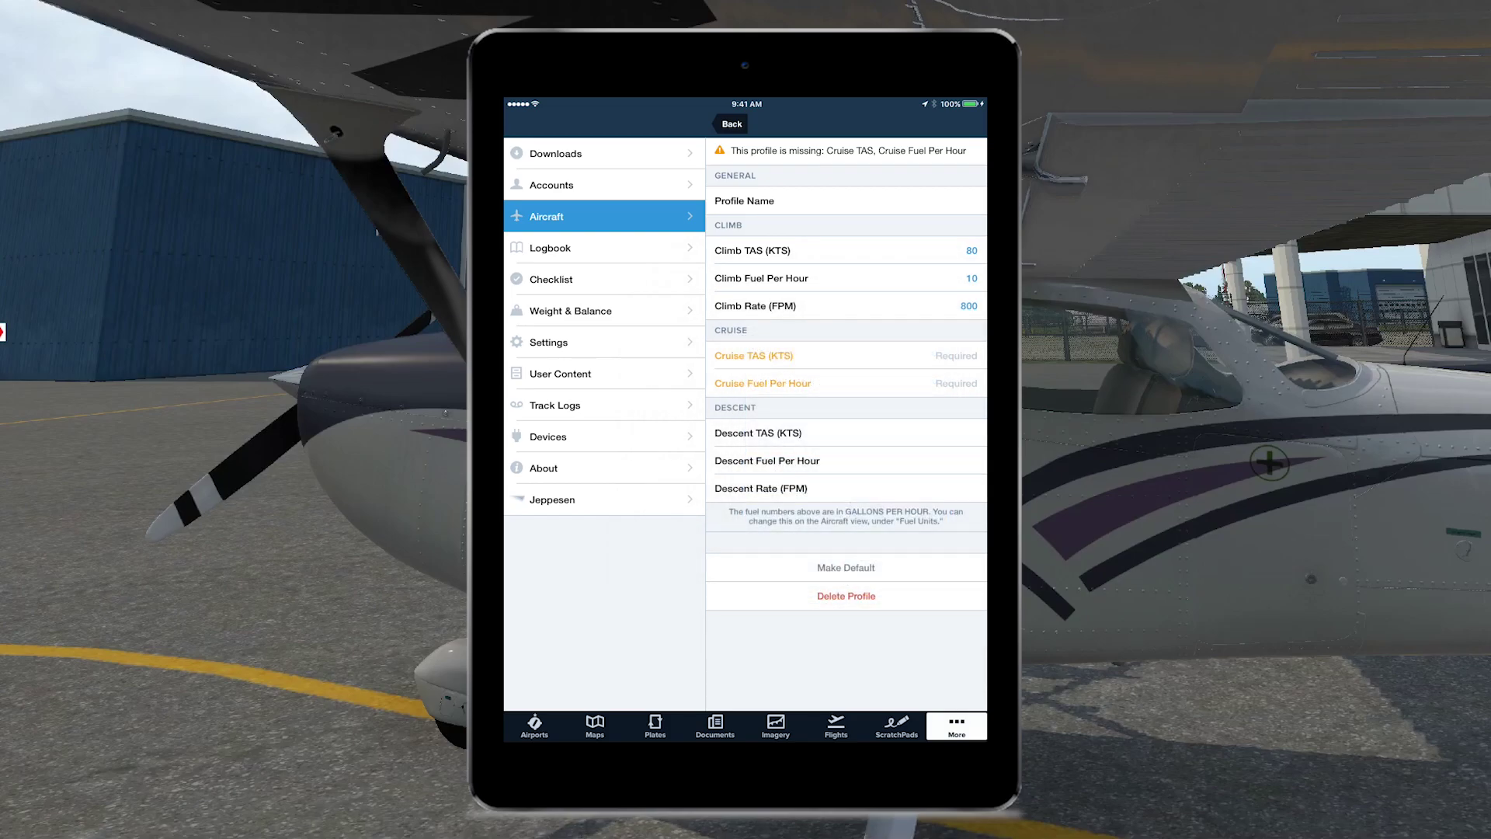
# - Set cruise to 115 knots TAS and 9 gph fuel burn
pyautogui.click(756, 356)
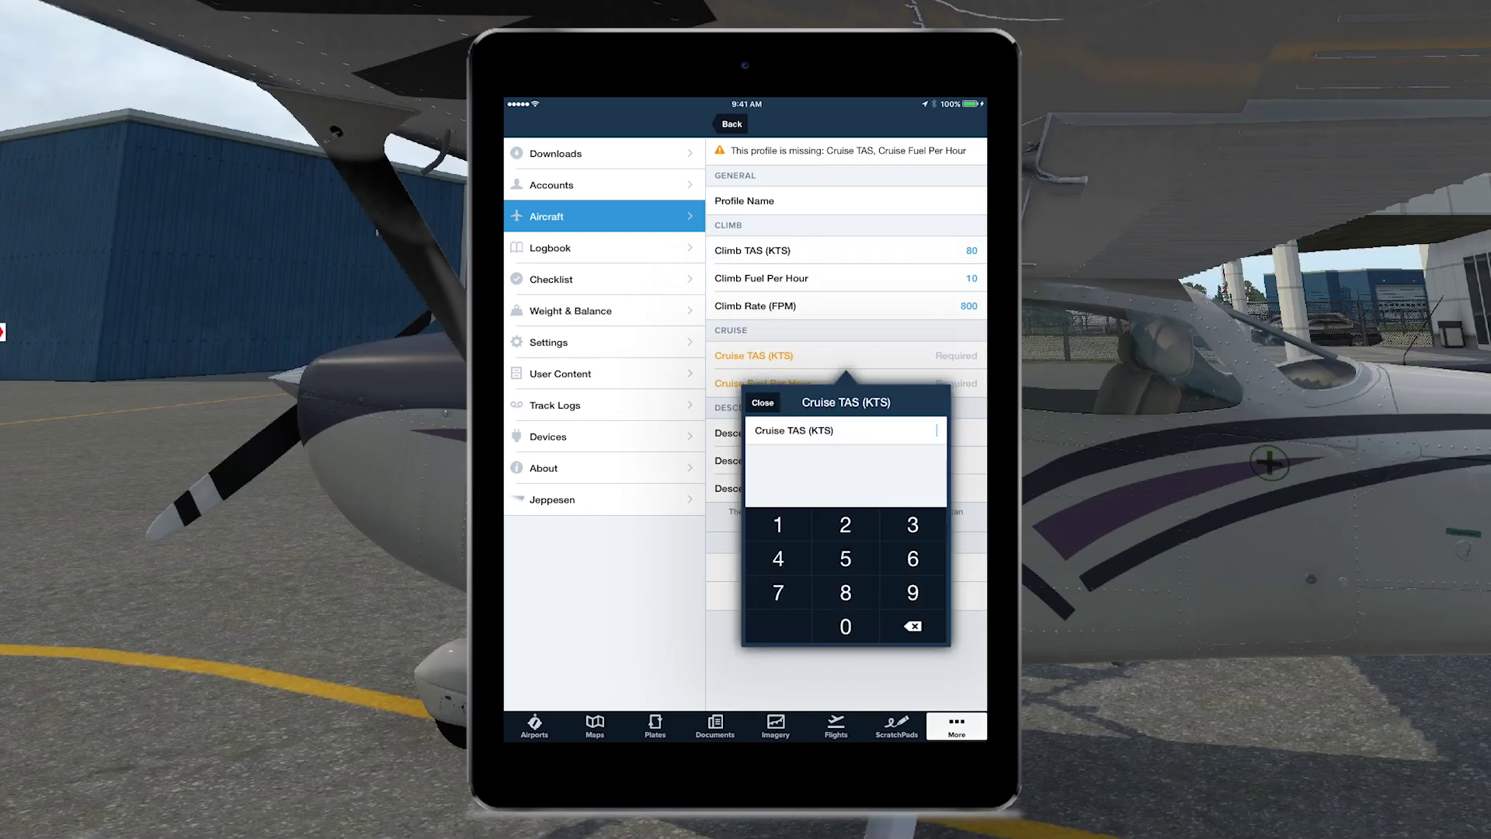
pyautogui.write('11')
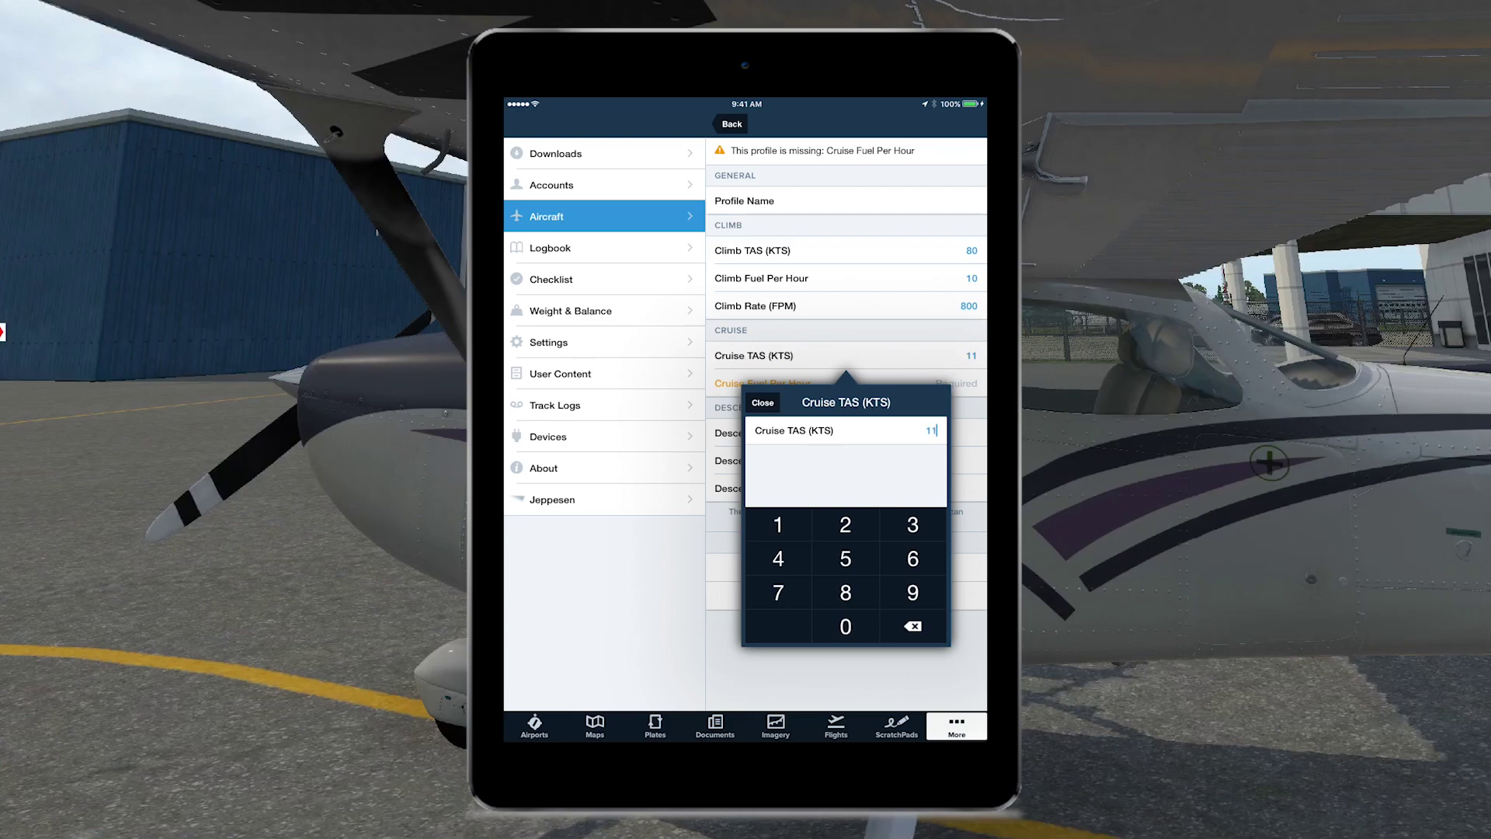
pyautogui.press('Return')
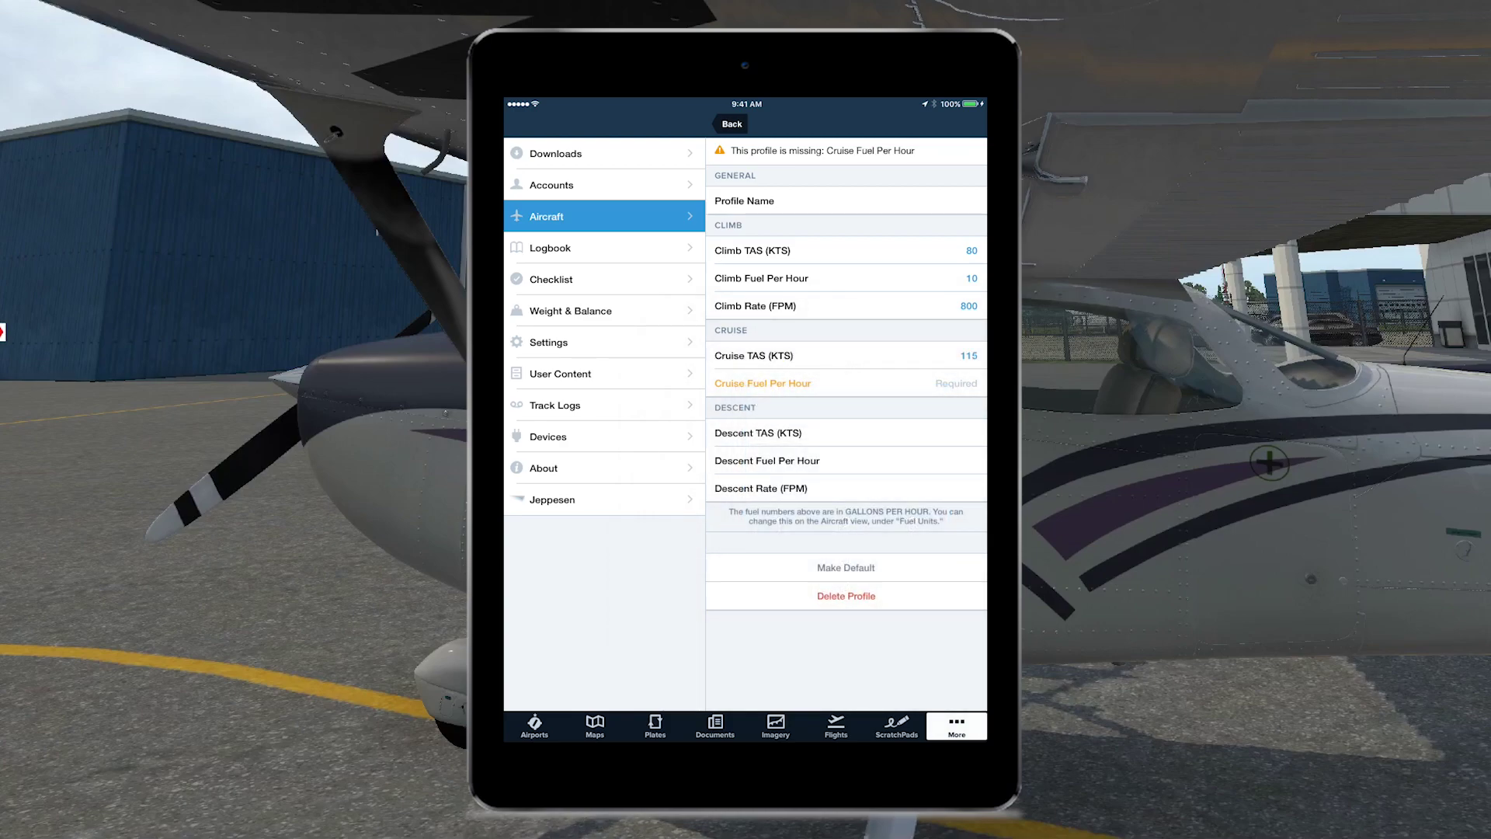
pyautogui.click(763, 383)
pyautogui.write('9')
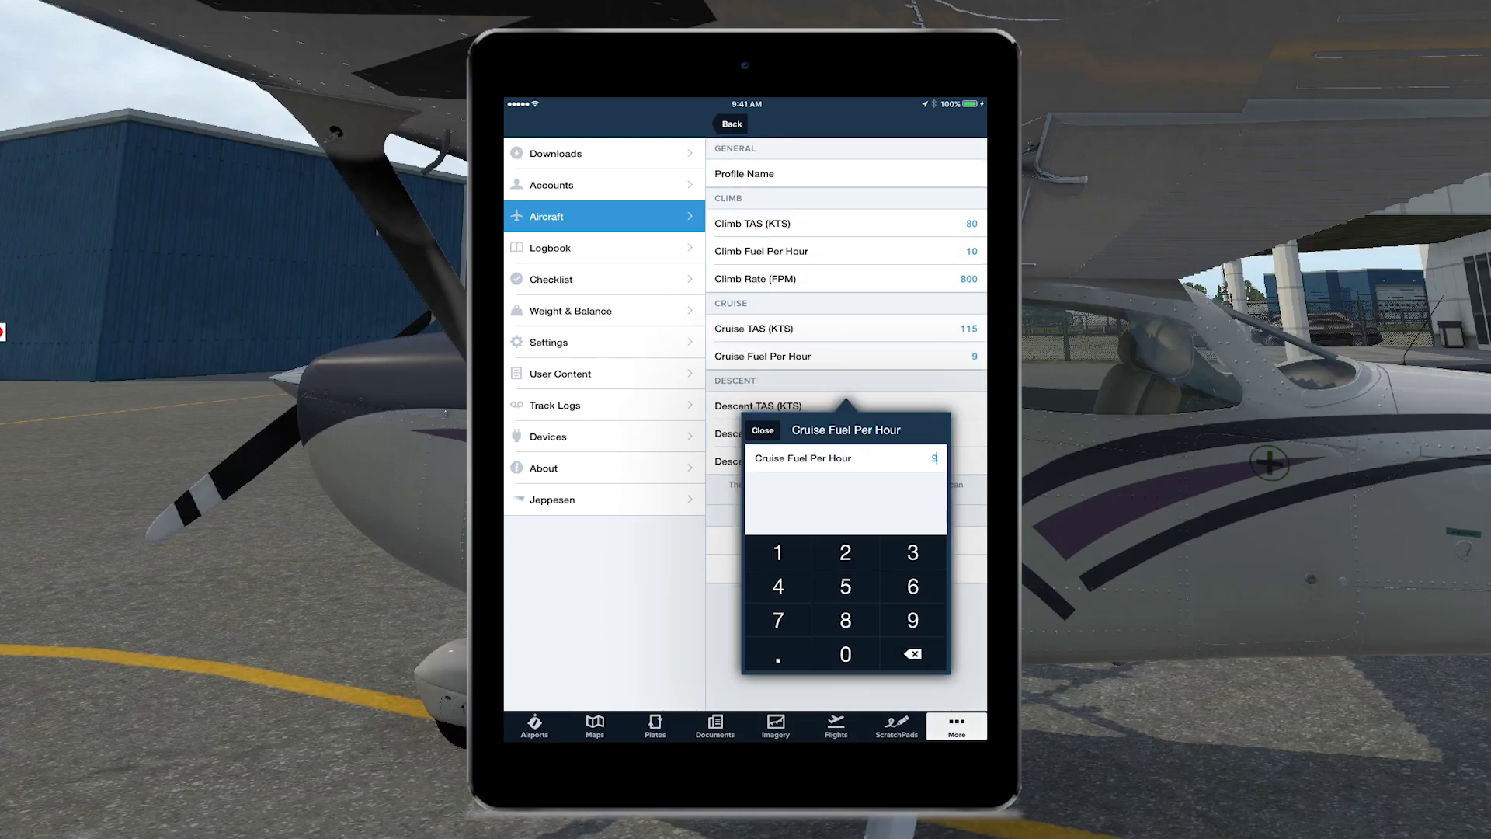
pyautogui.press('Return')
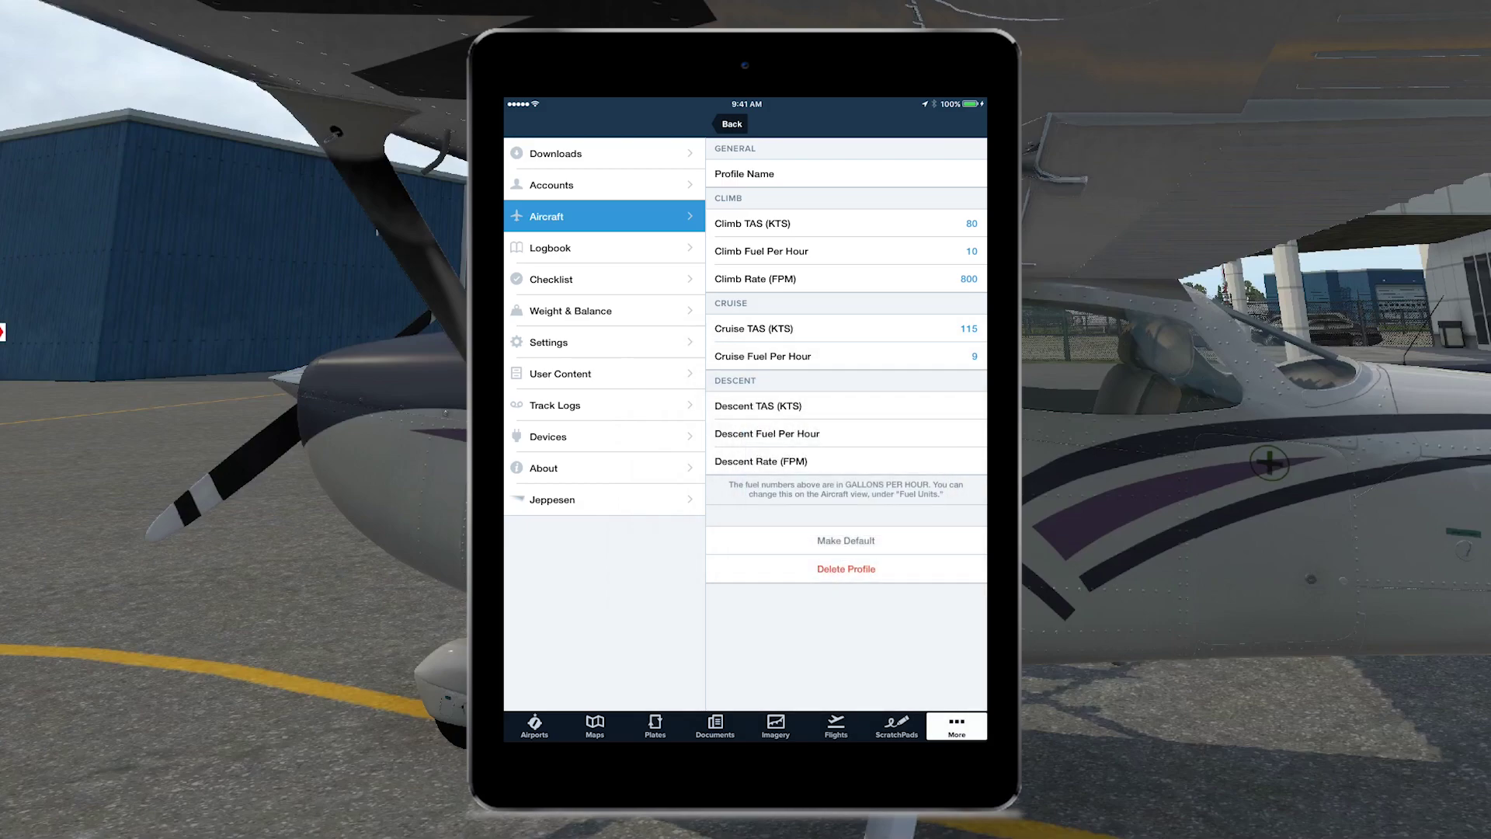
# - Set descent to 115 knots TAS, 9 gph fuel burn and 500 fpm
pyautogui.click(777, 406)
pyautogui.write('11')
pyautogui.press('Return')
pyautogui.click(777, 433)
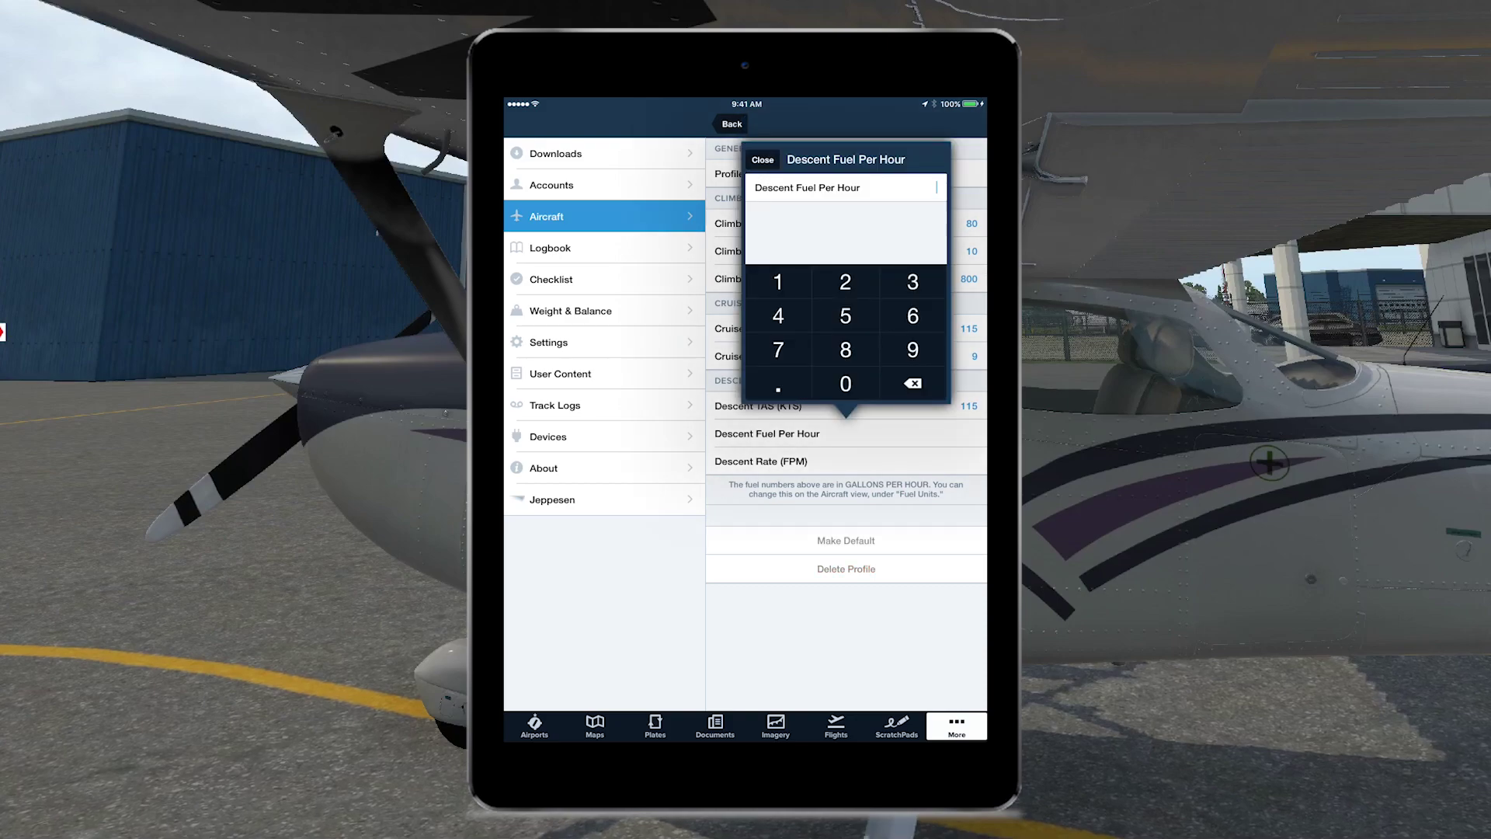
pyautogui.write('9')
pyautogui.click(763, 159)
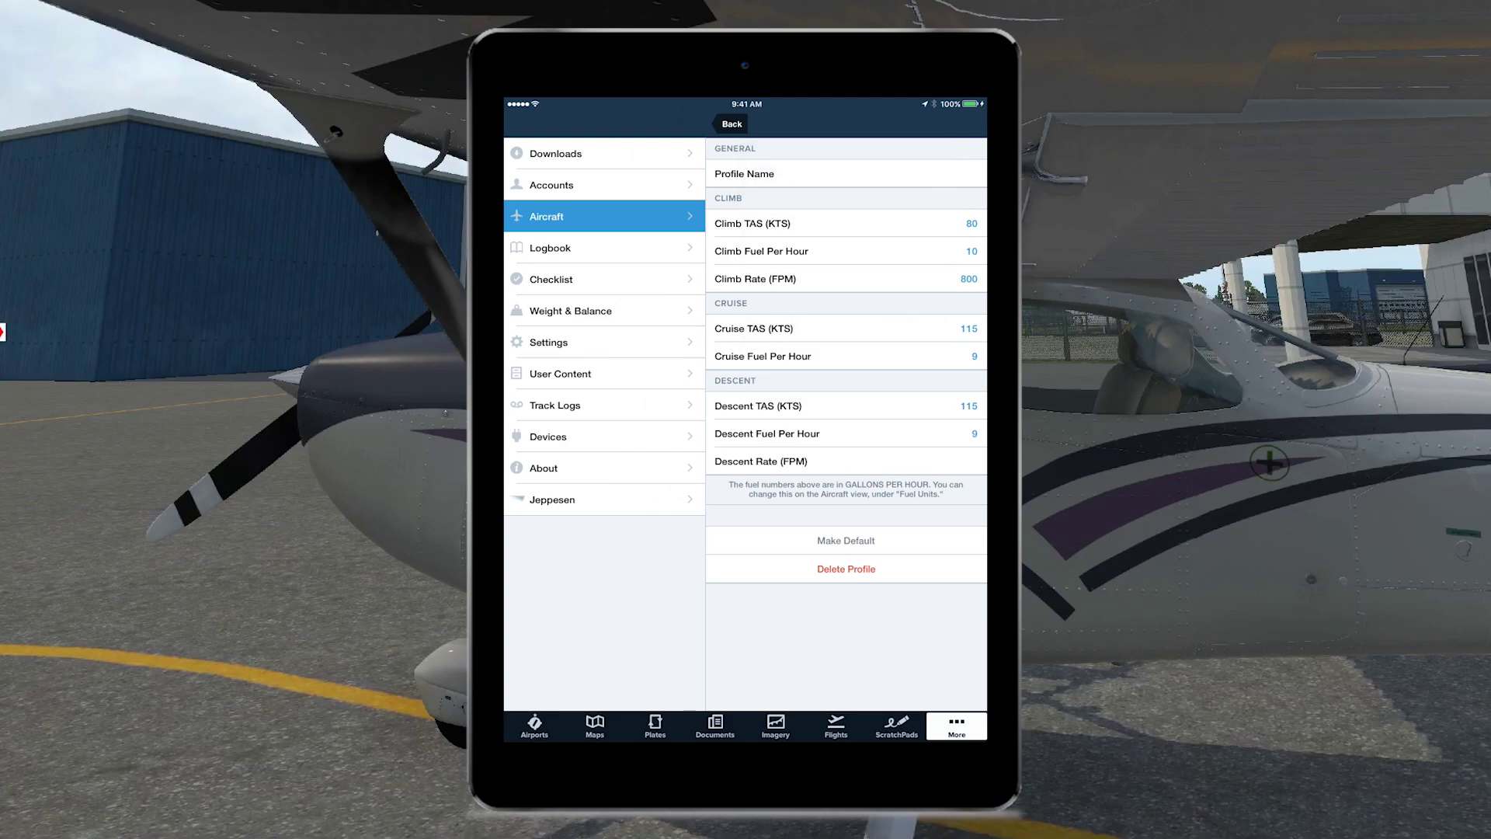
pyautogui.click(761, 460)
pyautogui.write('500')
pyautogui.click(763, 187)
# - Name the profile Sim and return to the profiles list
pyautogui.click(847, 173)
pyautogui.write('Sim')
pyautogui.press('Return')
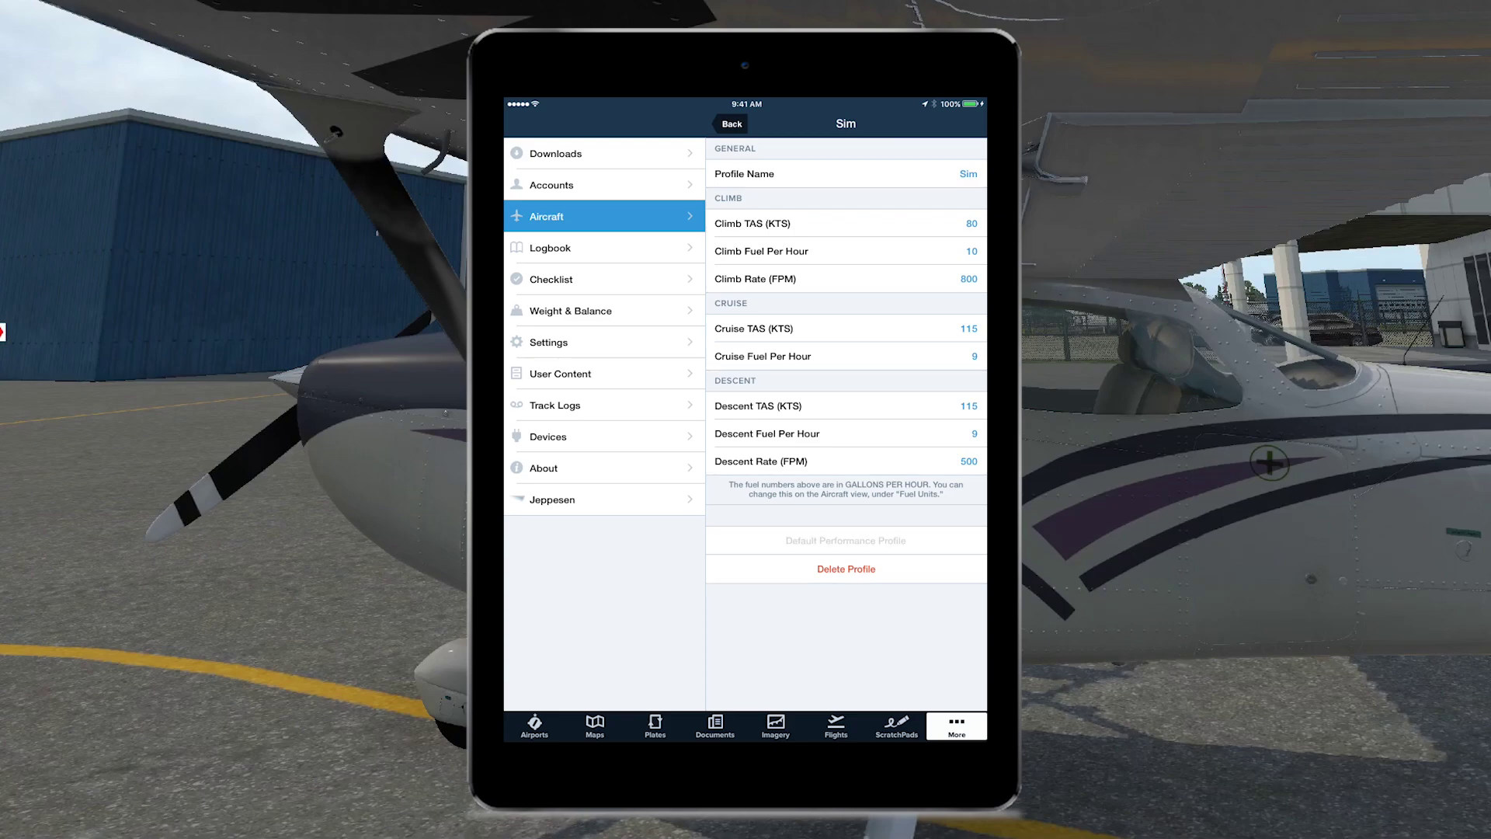
pyautogui.click(732, 123)
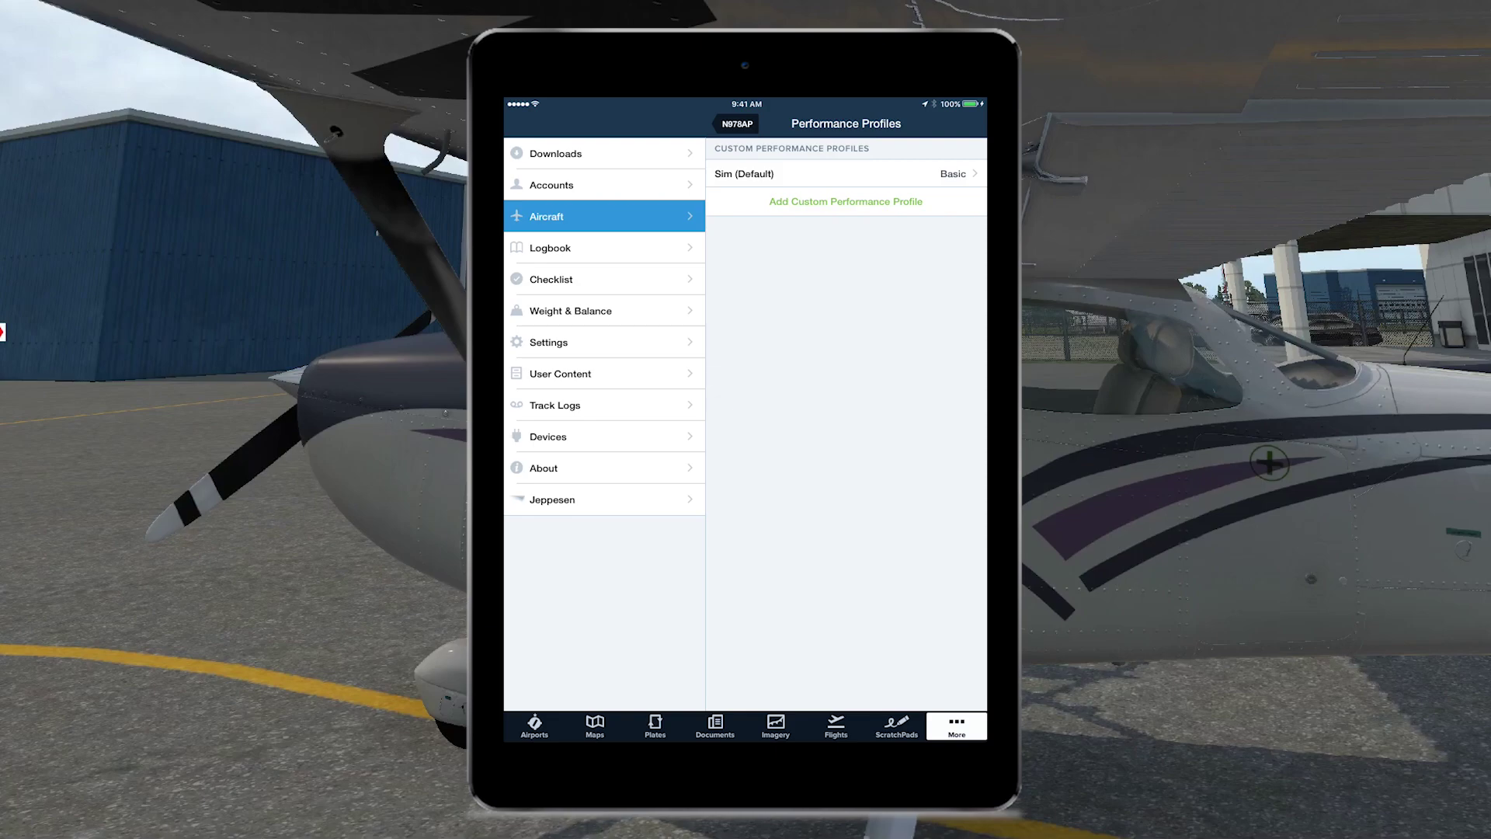
pyautogui.click(595, 725)
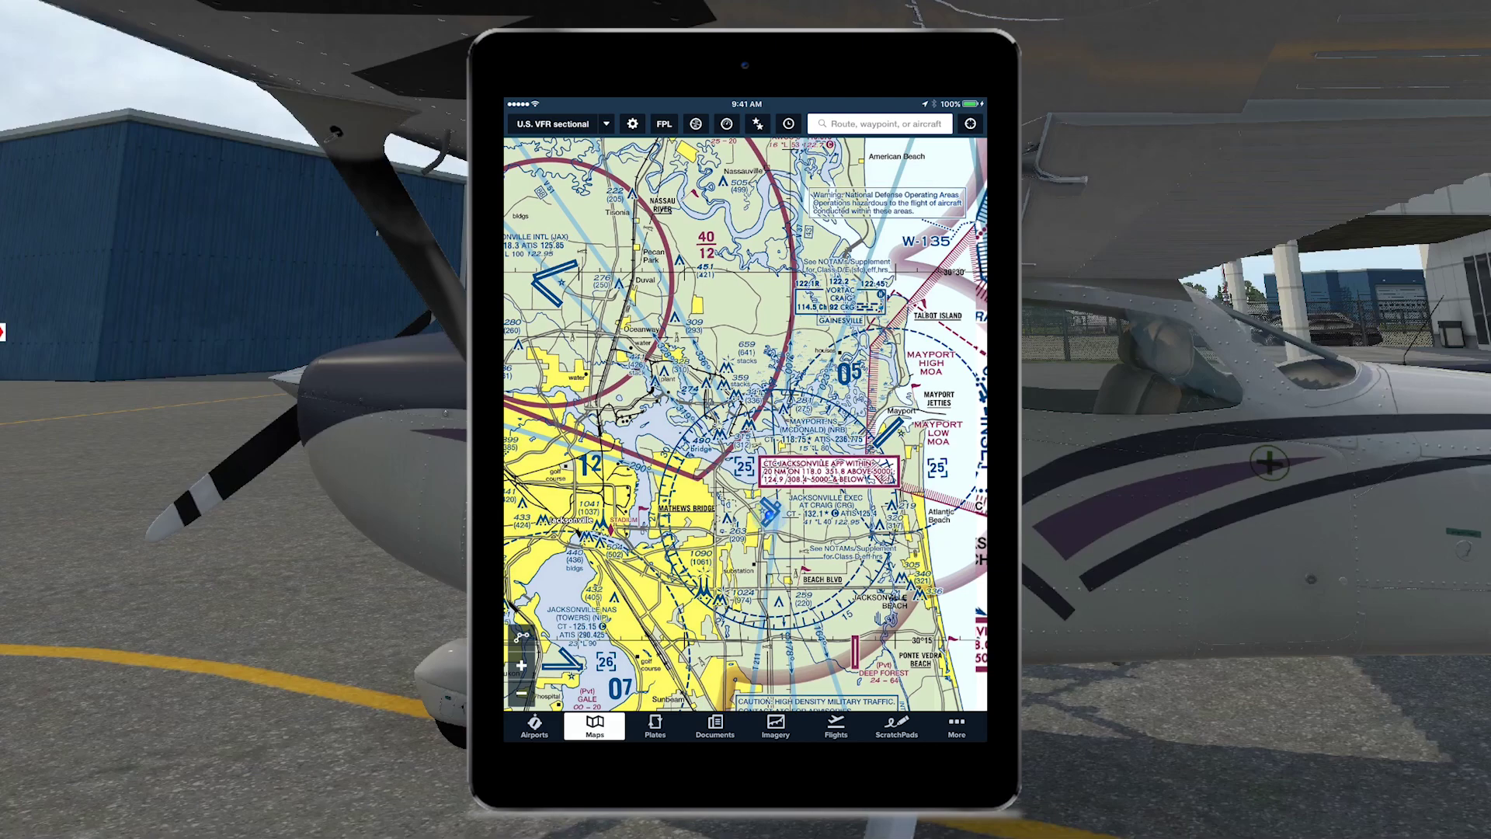
# - Enter the route KCRG SGJ BULLI KDAB KTIX KMLB KFPR and search to draw it
pyautogui.click(880, 123)
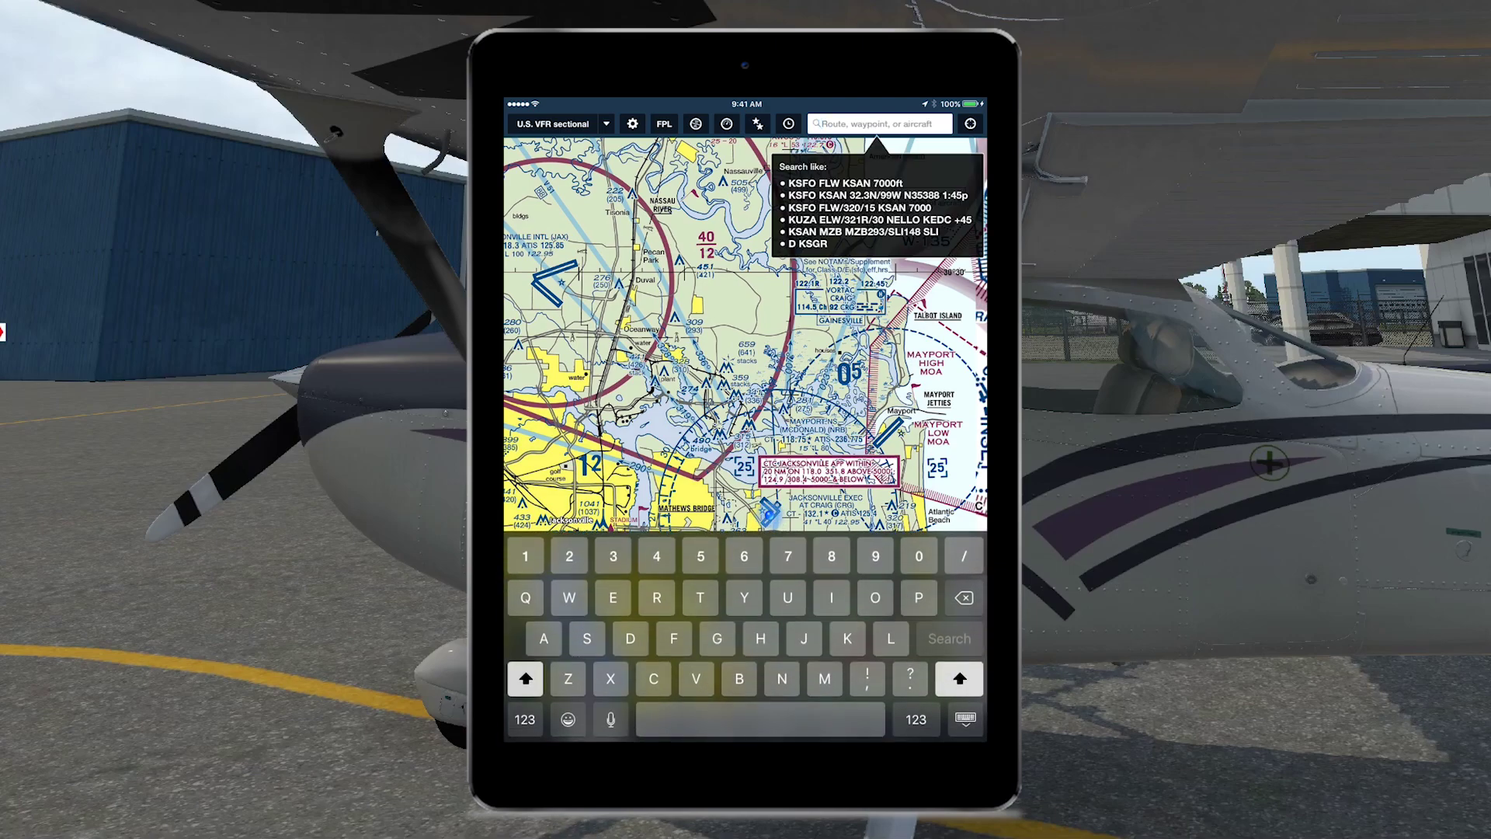
pyautogui.write('KCRG')
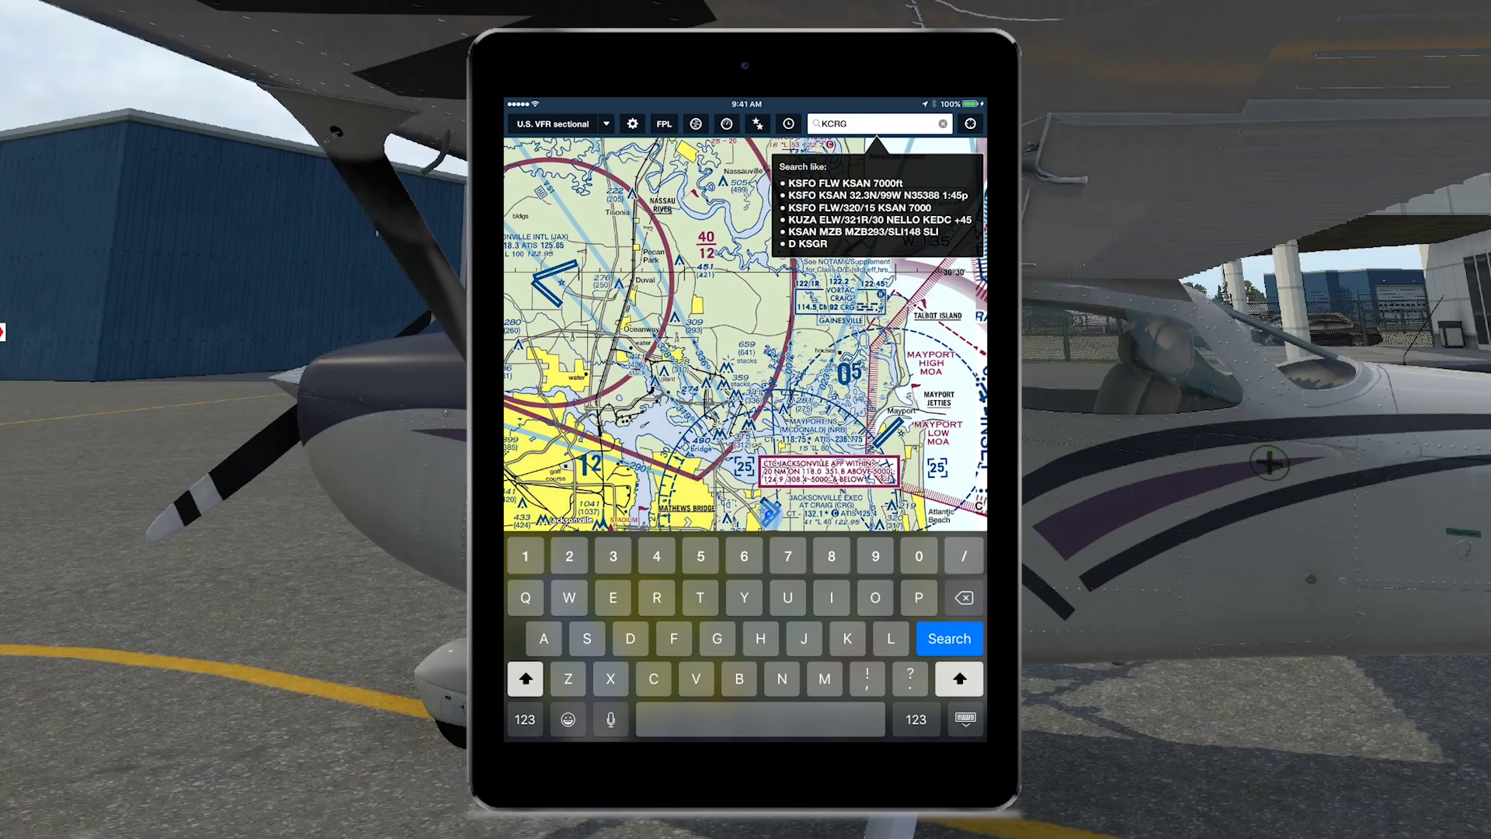
pyautogui.write('SGJ BULLI KDAB')
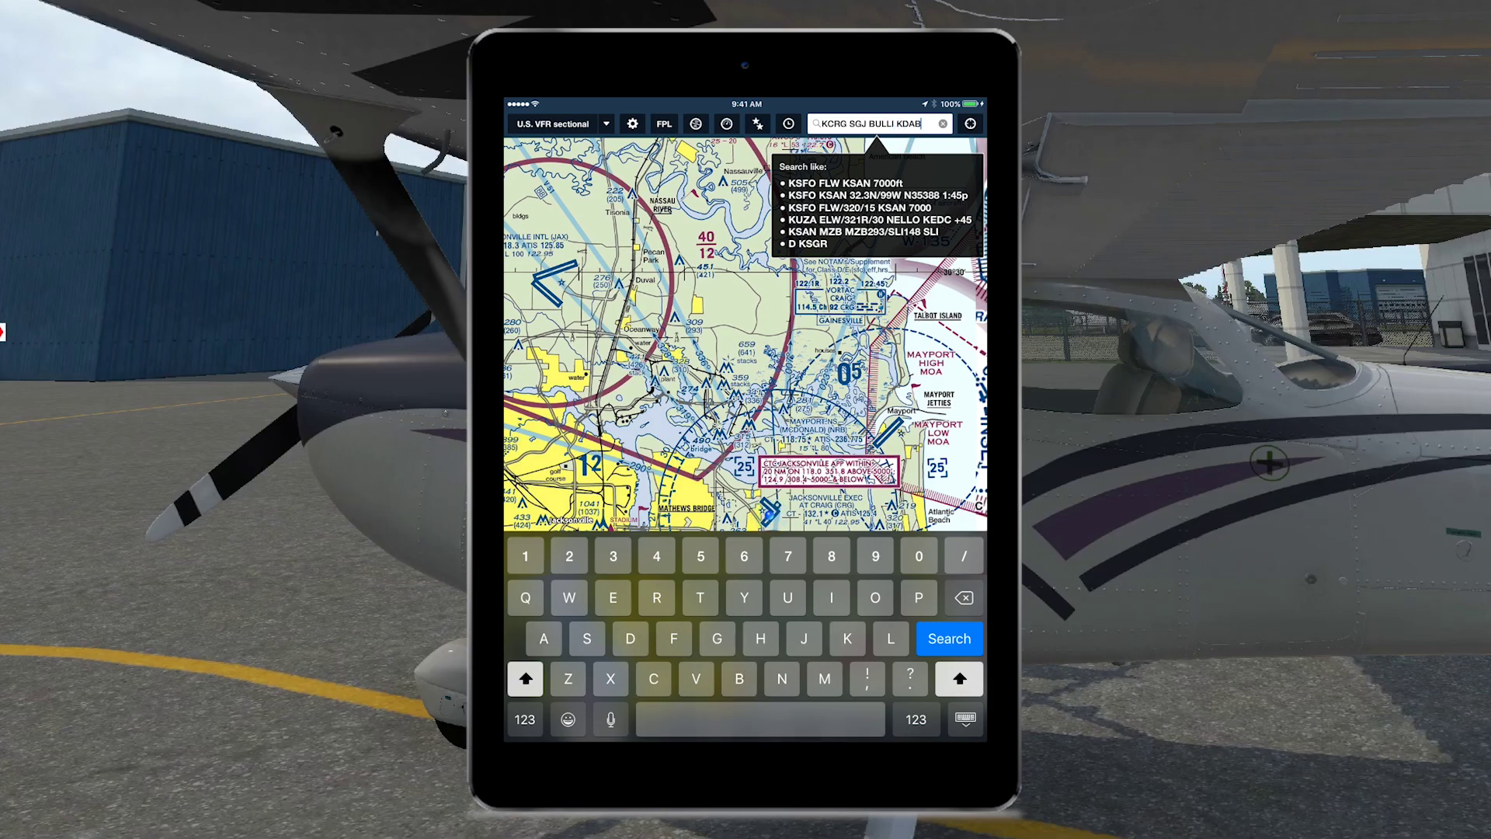
pyautogui.write(' KTIX KMLB K')
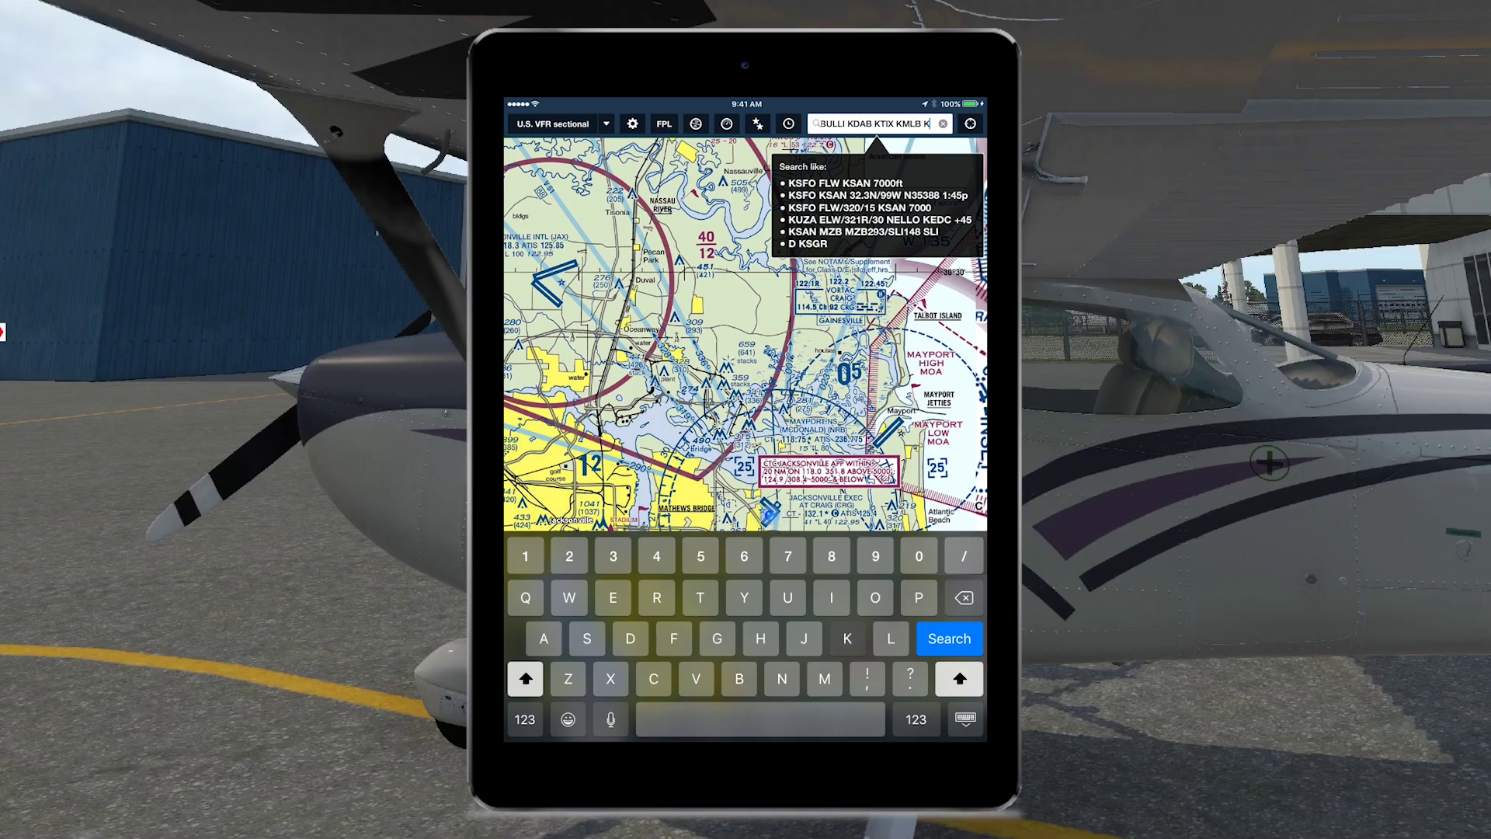
pyautogui.write('FPR')
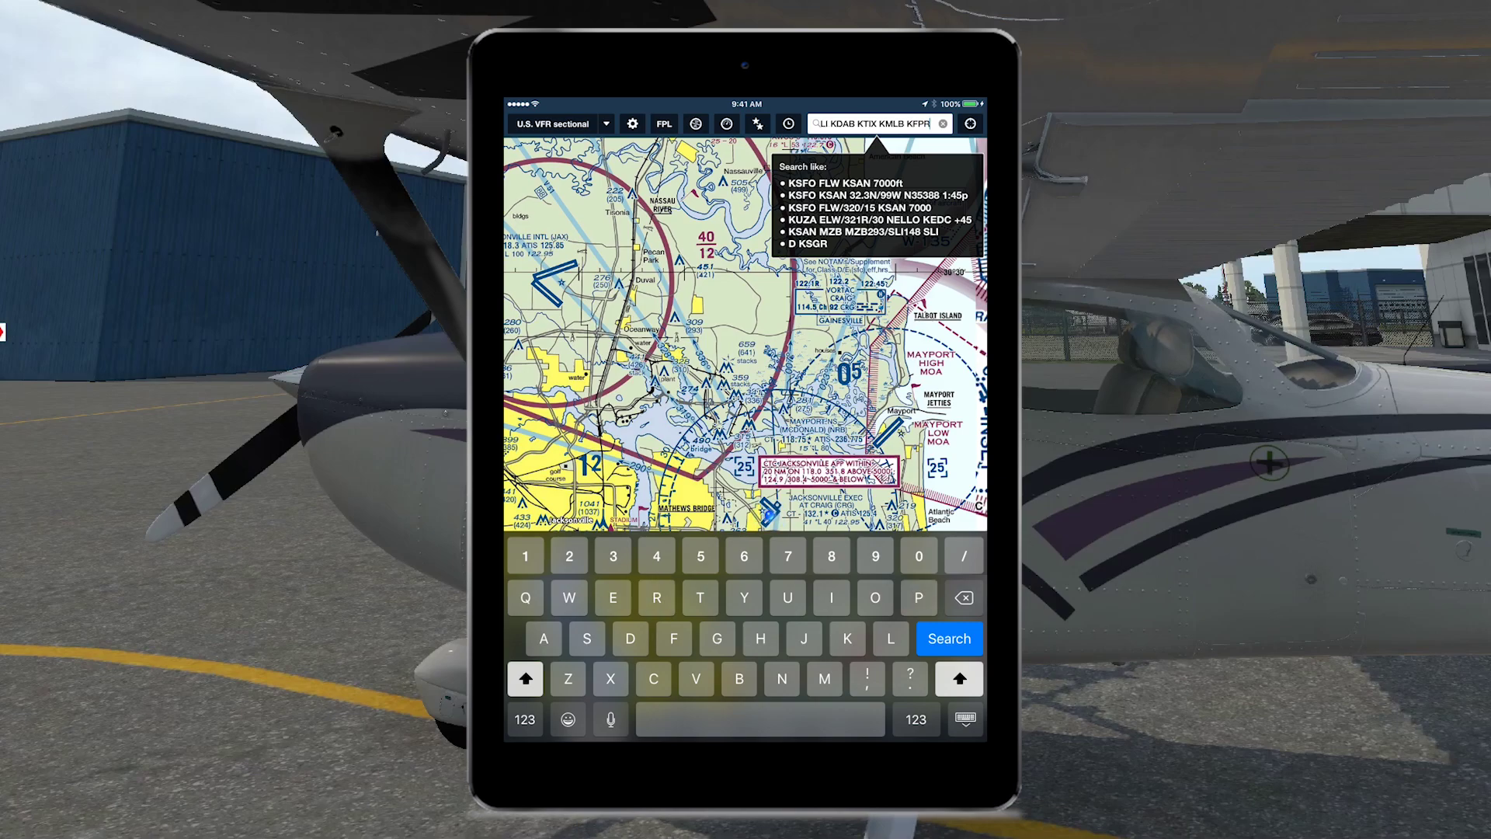
pyautogui.press('Return')
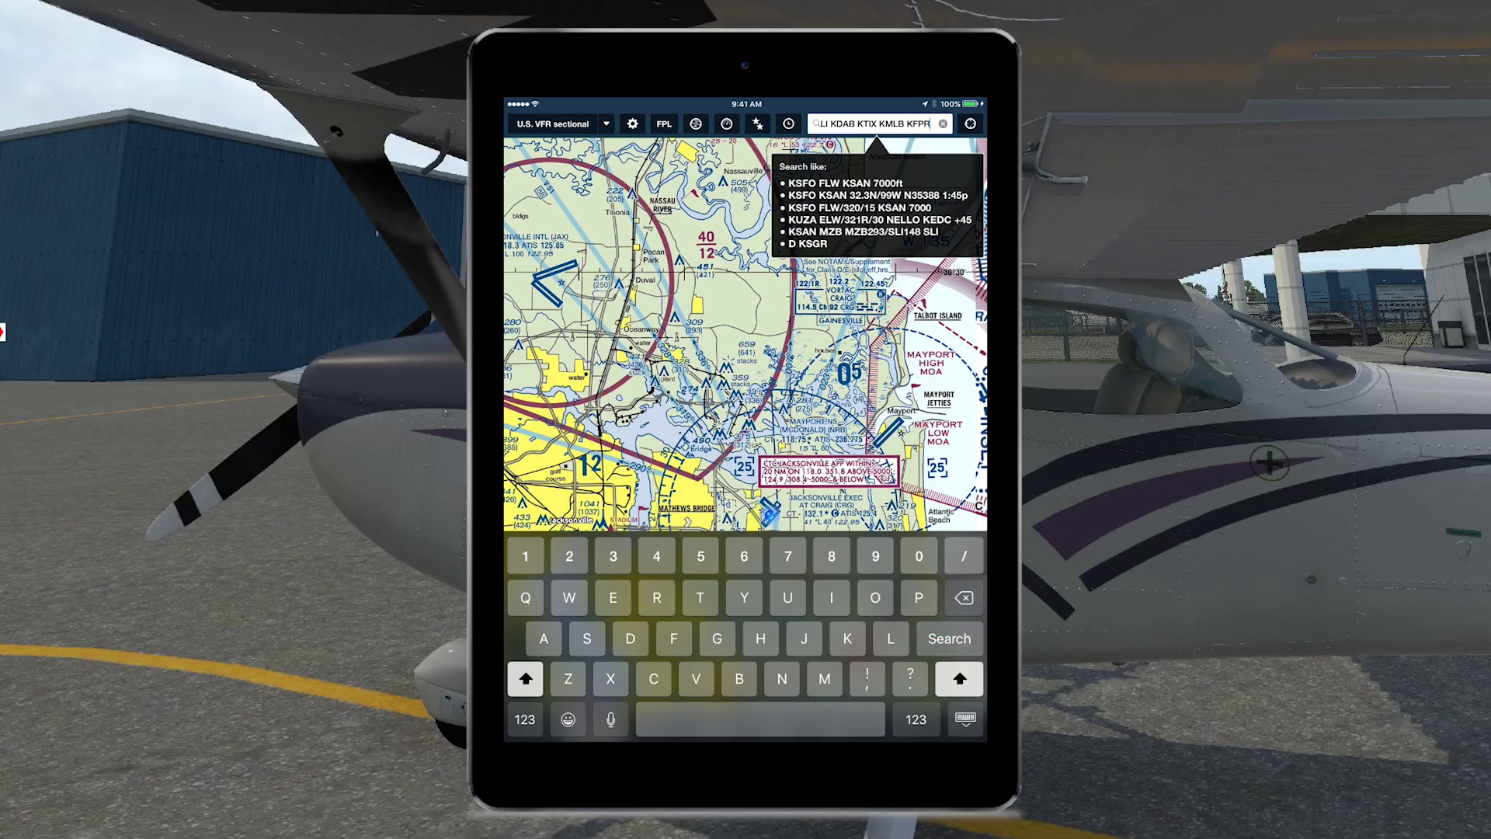